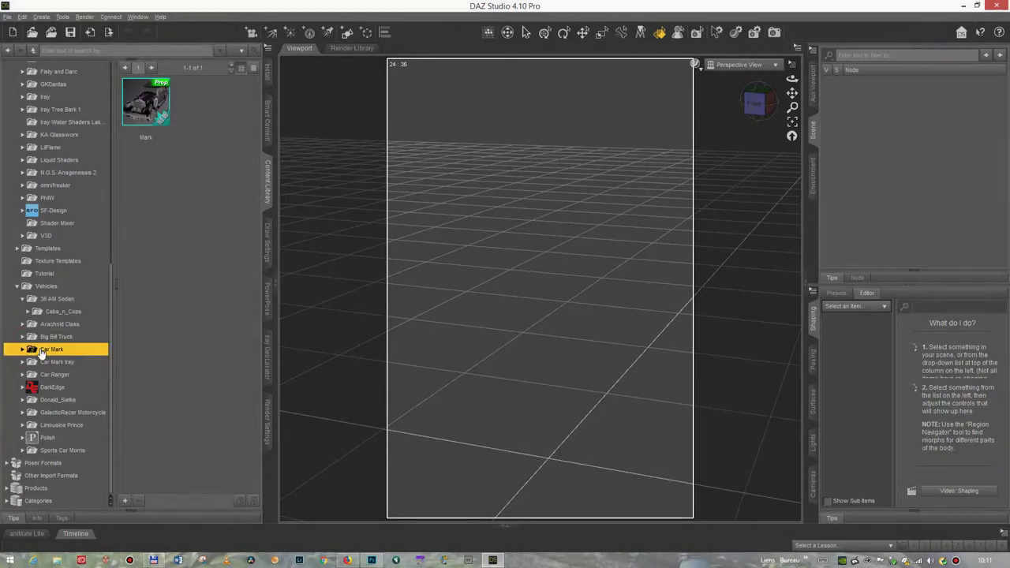
# Find the Car Mark Iray folder among the vehicles in the content library and load the Car Mark - Iray prop.
pyautogui.click(41, 362)
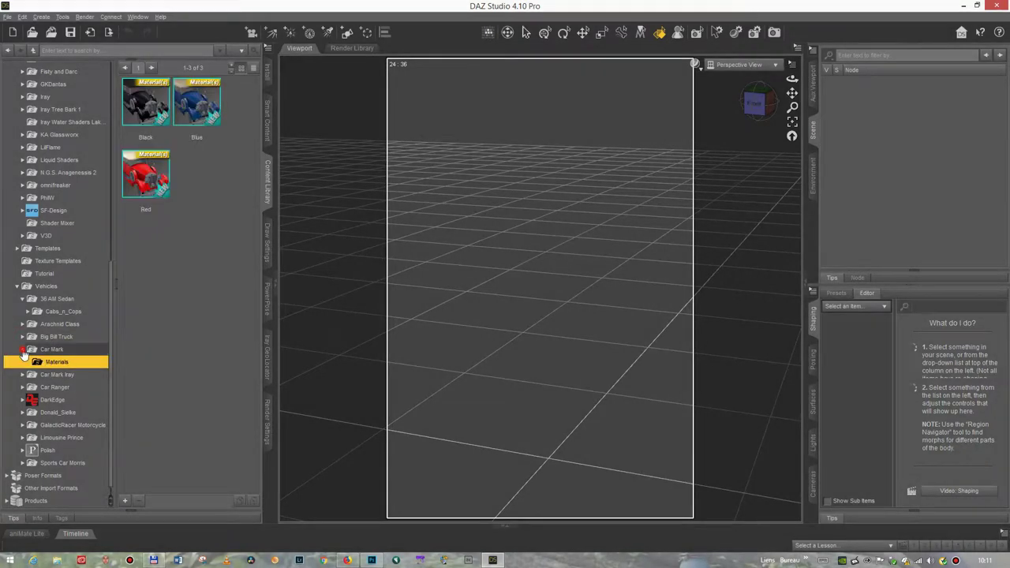
pyautogui.click(22, 362)
pyautogui.click(51, 376)
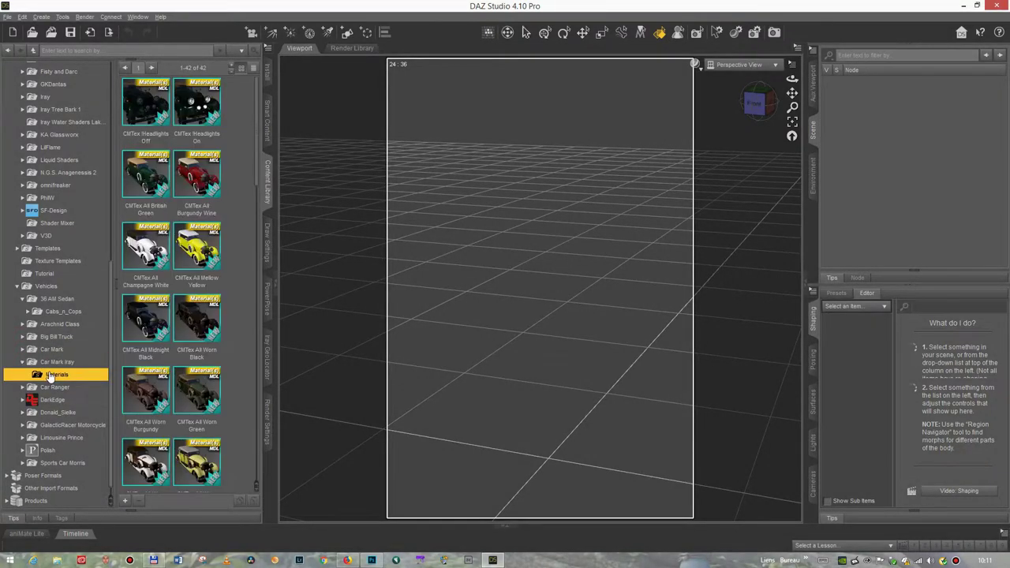
pyautogui.click(22, 362)
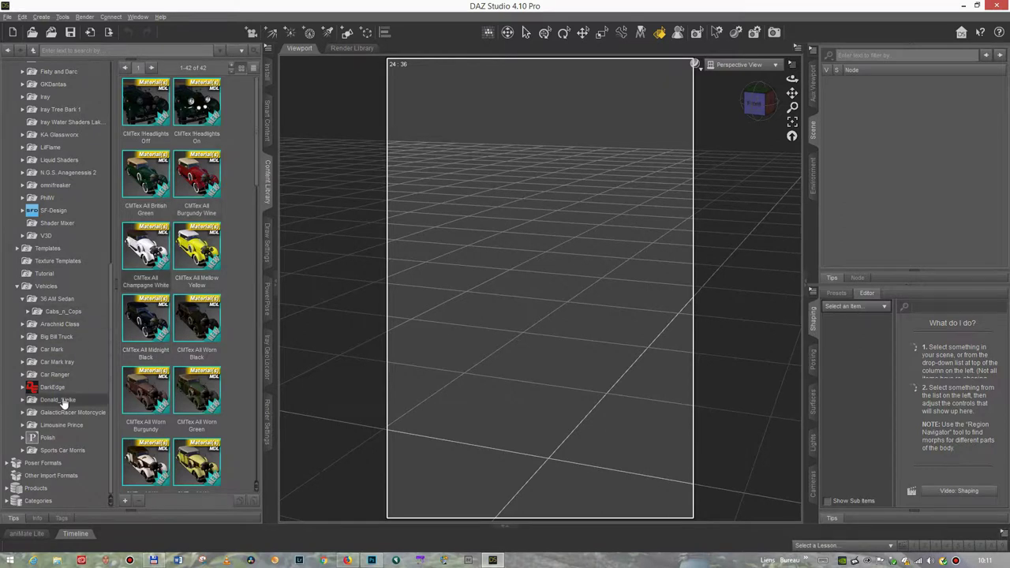
pyautogui.click(55, 375)
pyautogui.click(60, 362)
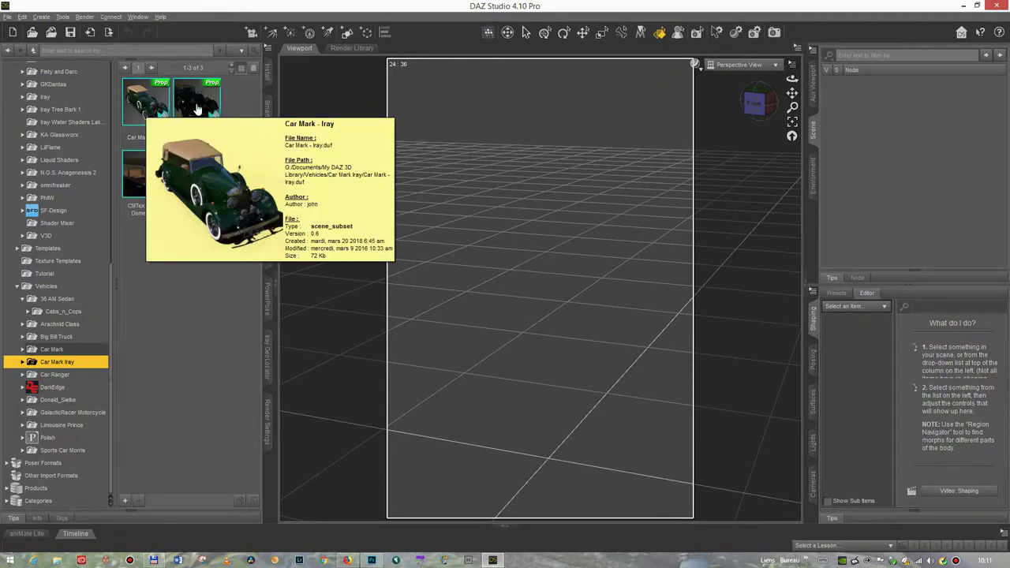
pyautogui.doubleClick(161, 115)
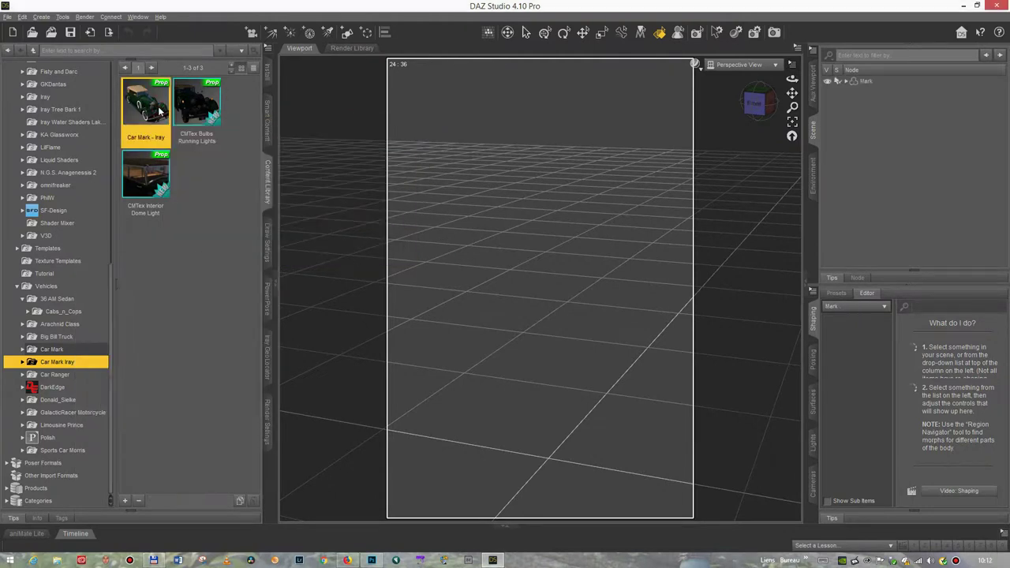
pyautogui.scroll(-5, 426, 277)
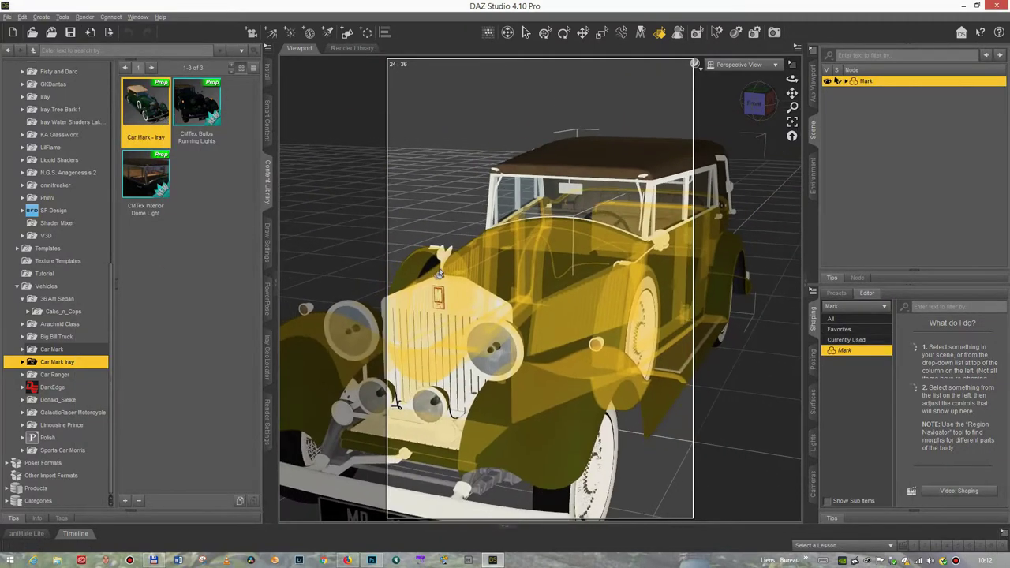
# Set the render aspect ratio to 36 by 36 in the general render settings.
pyautogui.click(266, 418)
pyautogui.click(27, 104)
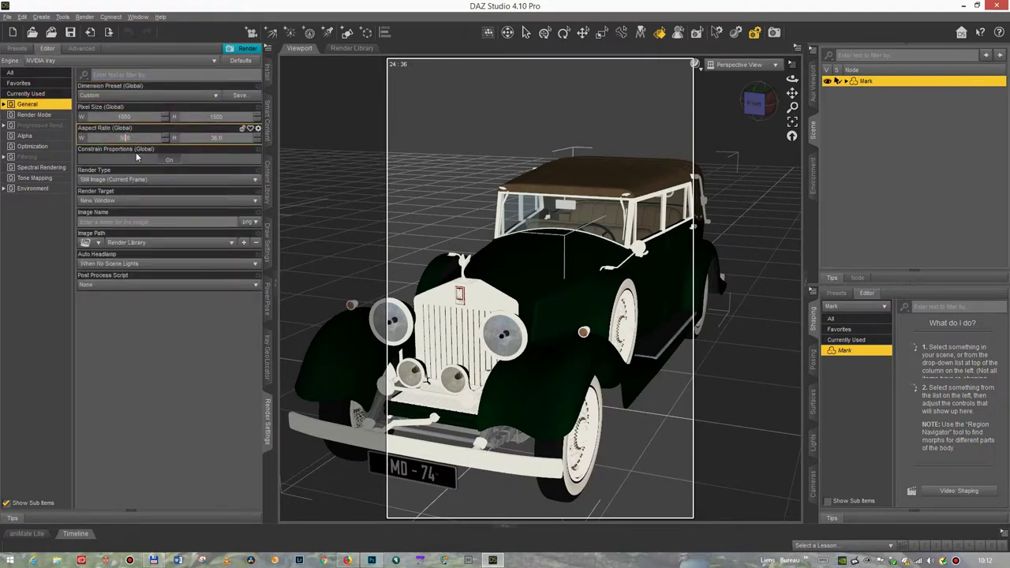
pyautogui.press('Return')
pyautogui.scroll(-2, 382, 266)
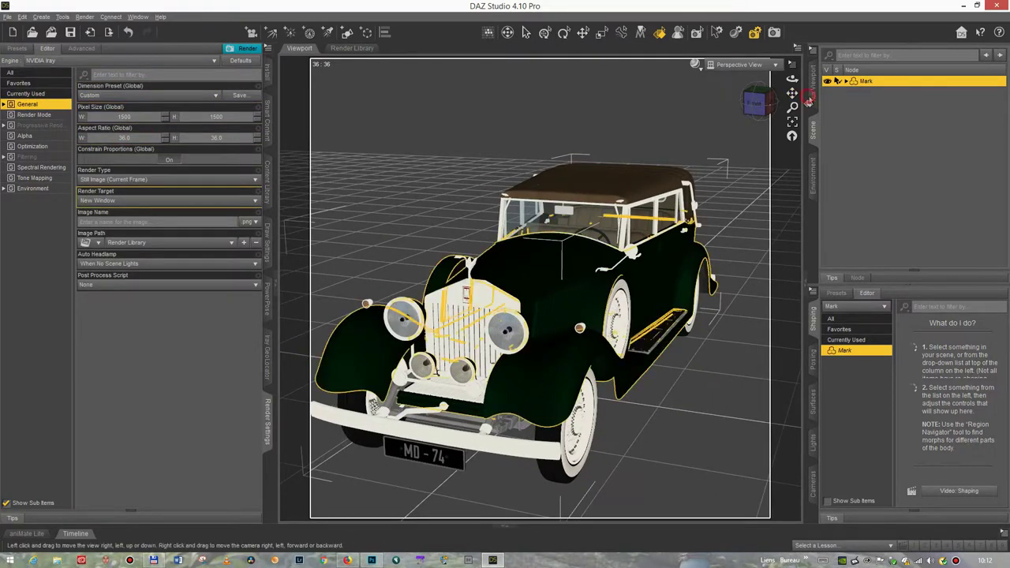
pyautogui.moveTo(792, 93); pyautogui.dragTo(761, 96)
pyautogui.click(583, 33)
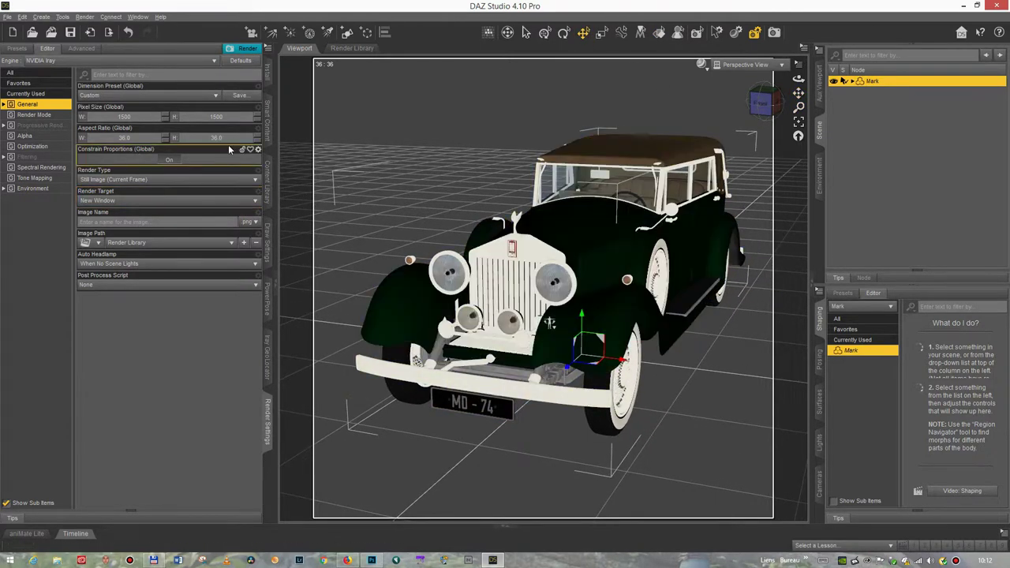
# Apply the CMTex All Burgundy Wine material preset from the Car Mark Iray materials to the car.
pyautogui.click(268, 175)
pyautogui.click(22, 362)
pyautogui.click(41, 375)
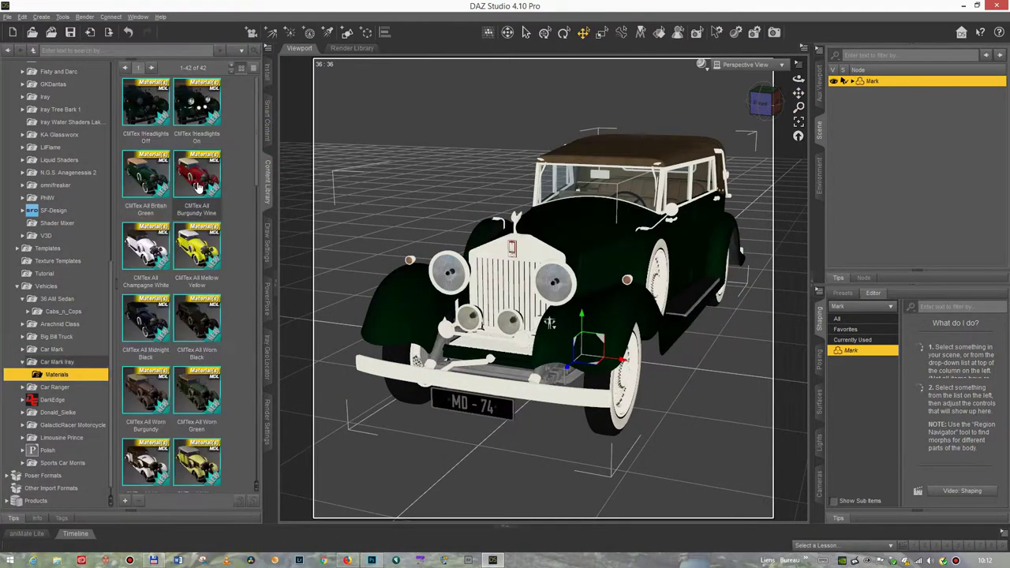
pyautogui.doubleClick(199, 187)
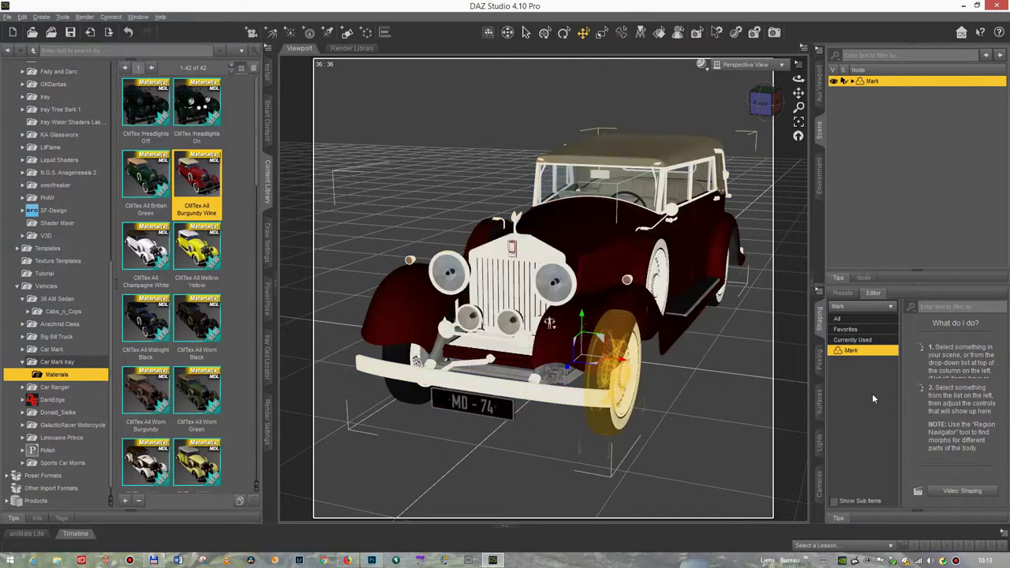
# Set the Clock spin control in the car's posing controls to -0.012.
pyautogui.click(821, 367)
pyautogui.click(860, 413)
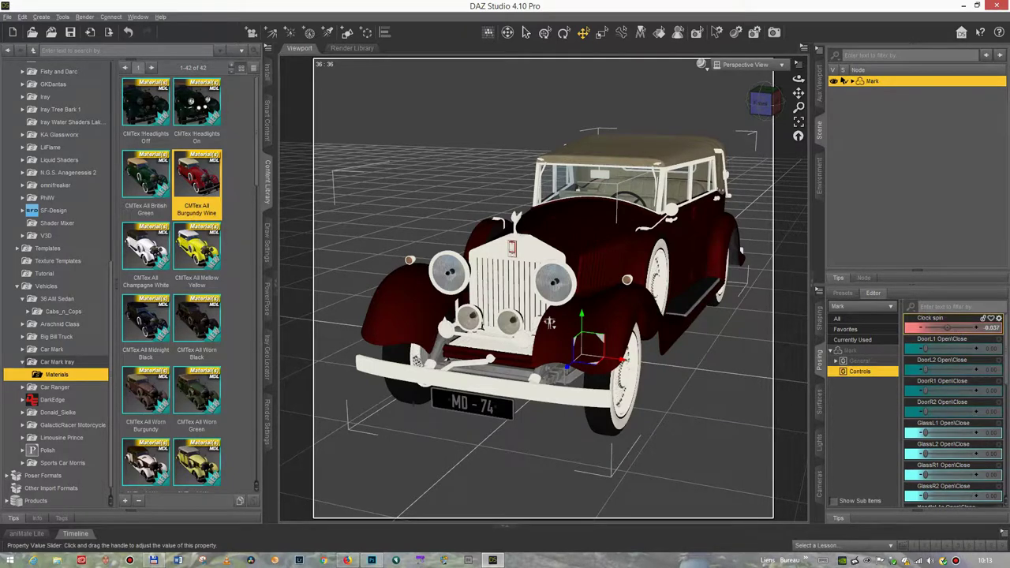
pyautogui.moveTo(947, 328); pyautogui.dragTo(949, 327)
# Examine the car's posing controls for the doors, windows, handles, hood, gauges, steering, wheels and wipers.
pyautogui.scroll(-10, 947, 435)
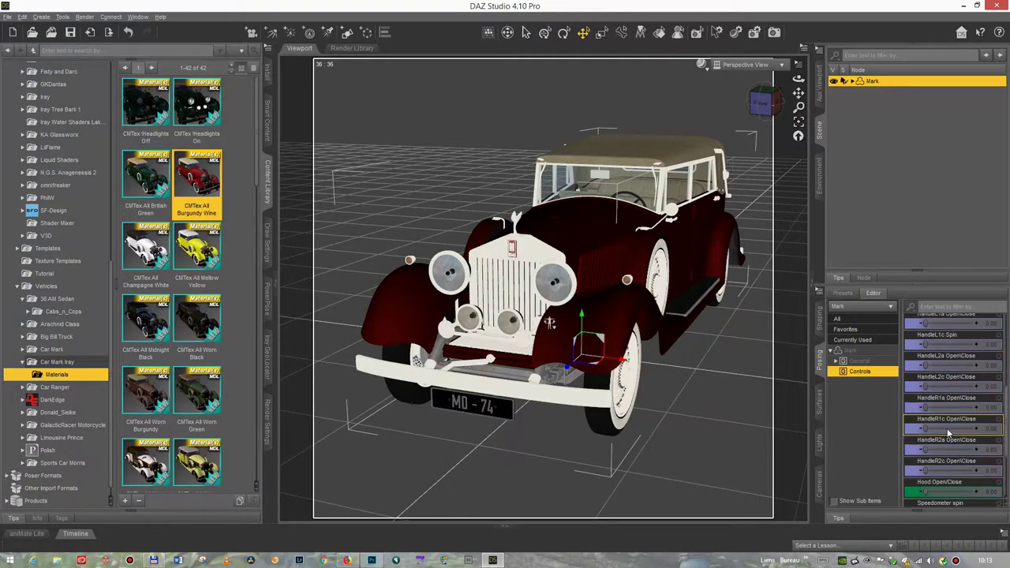
pyautogui.moveTo(931, 395); pyautogui.dragTo(925, 400)
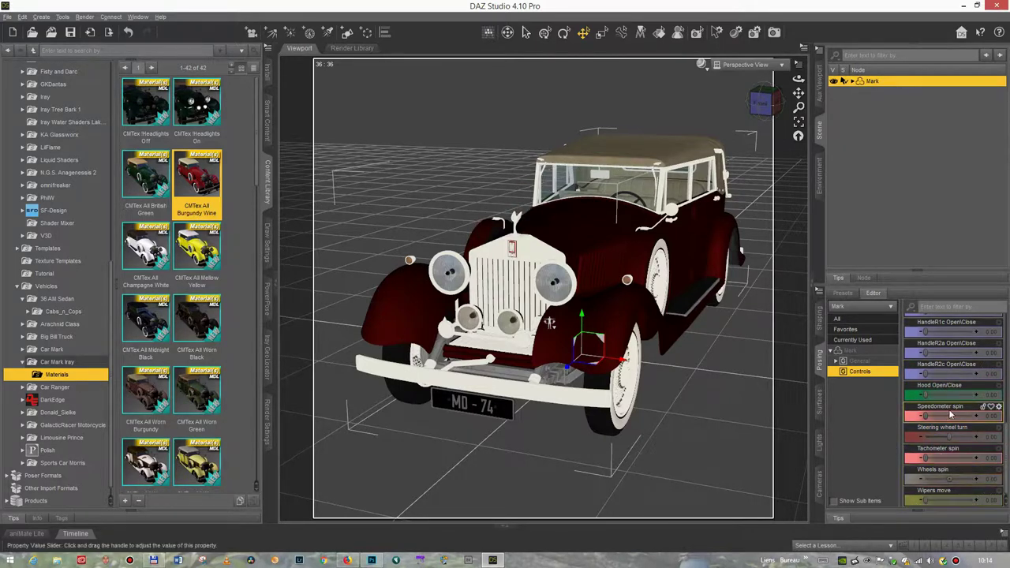
pyautogui.scroll(3, 939, 384)
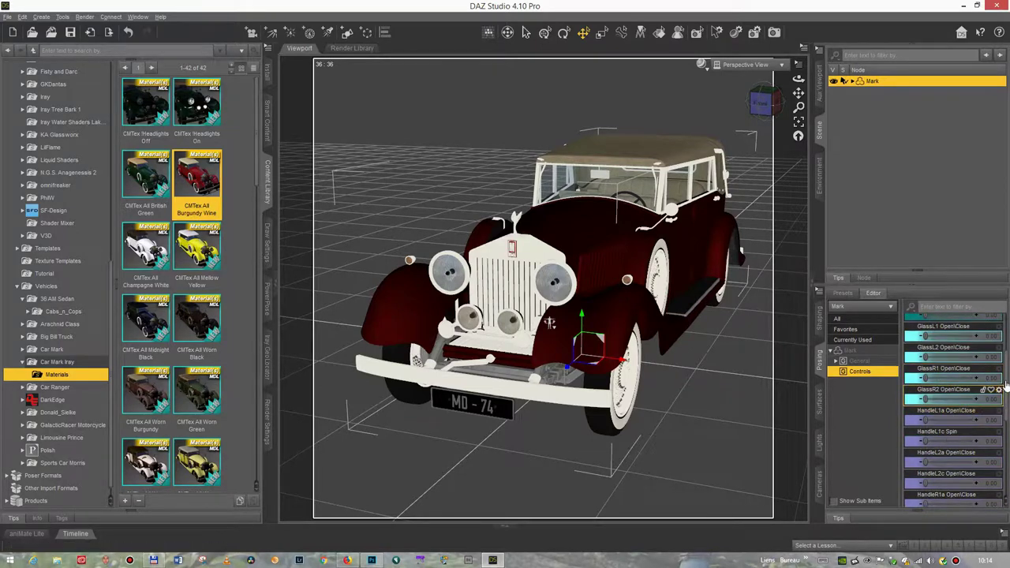
pyautogui.scroll(-1, 938, 395)
pyautogui.moveTo(942, 394); pyautogui.dragTo(925, 394)
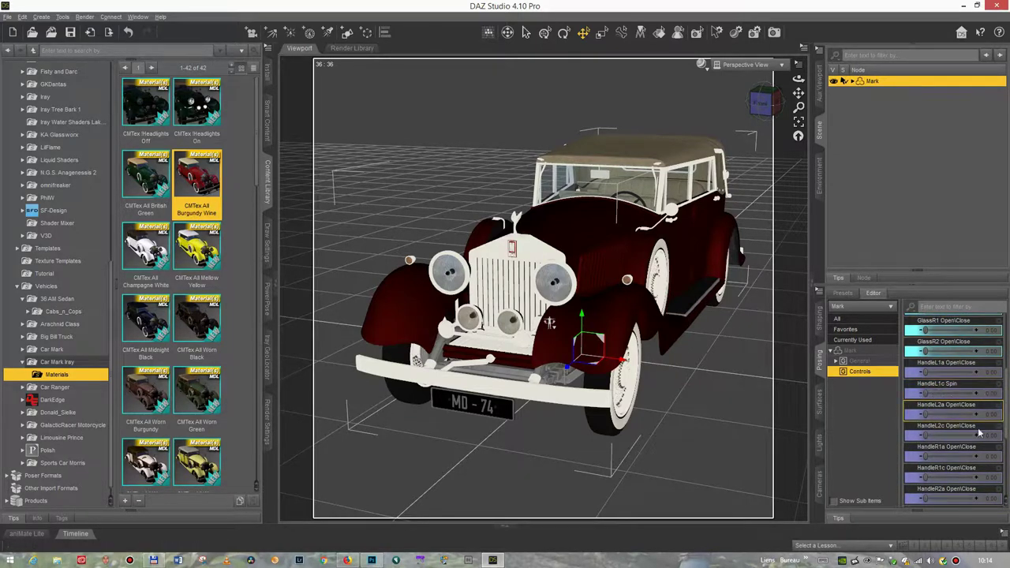
pyautogui.moveTo(1006, 444); pyautogui.dragTo(1007, 461)
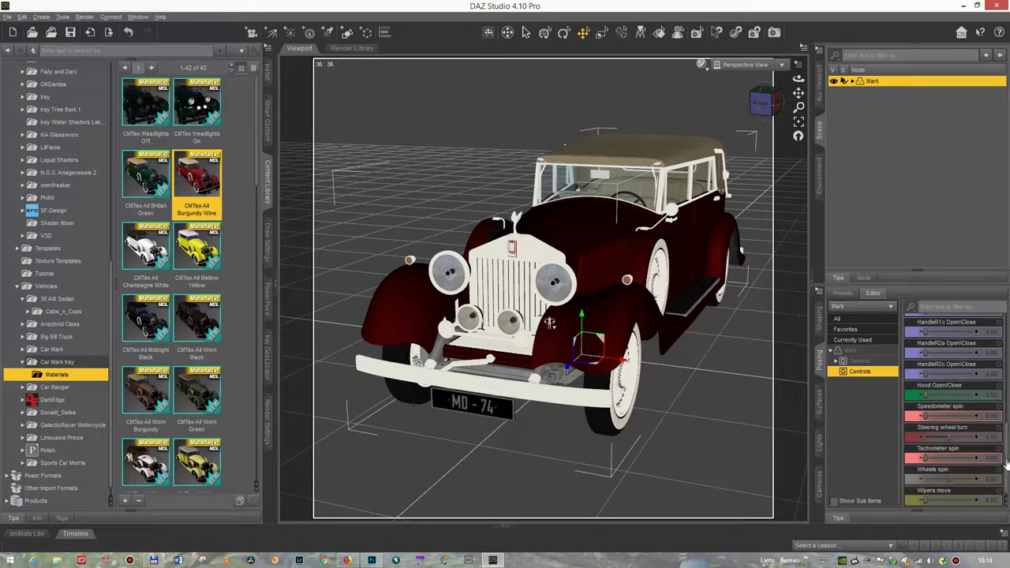
pyautogui.scroll(5, 1007, 434)
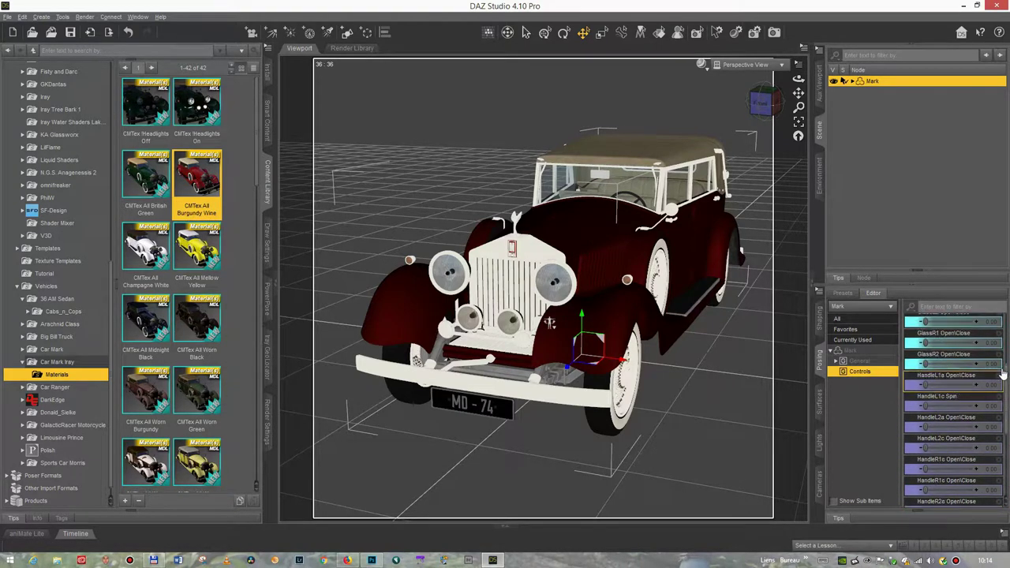
pyautogui.scroll(1, 1004, 331)
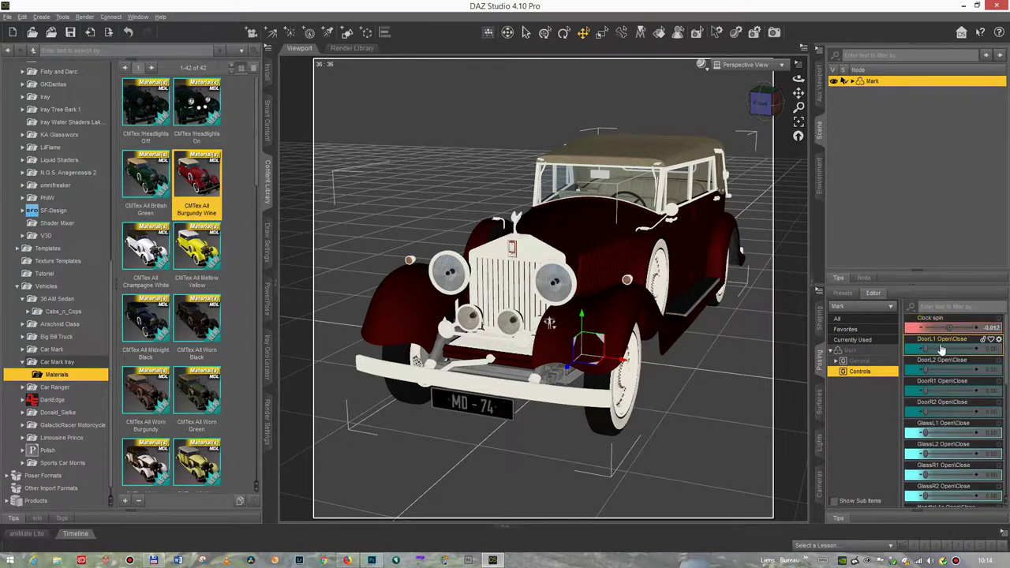
# Rotate the car's left front wheel (WheelL) to a Spin value of -0.89.
pyautogui.click(620, 379)
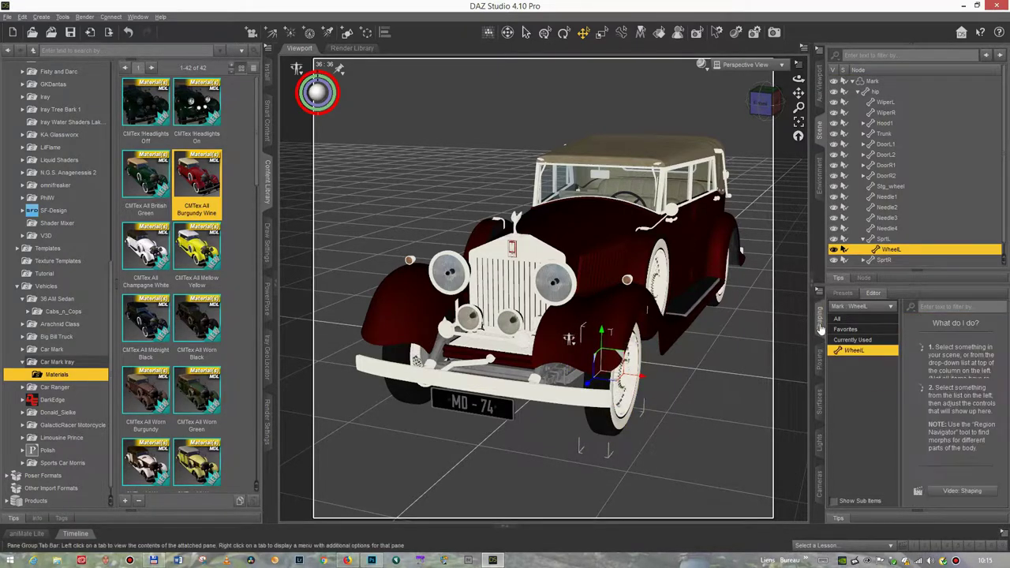
pyautogui.click(564, 32)
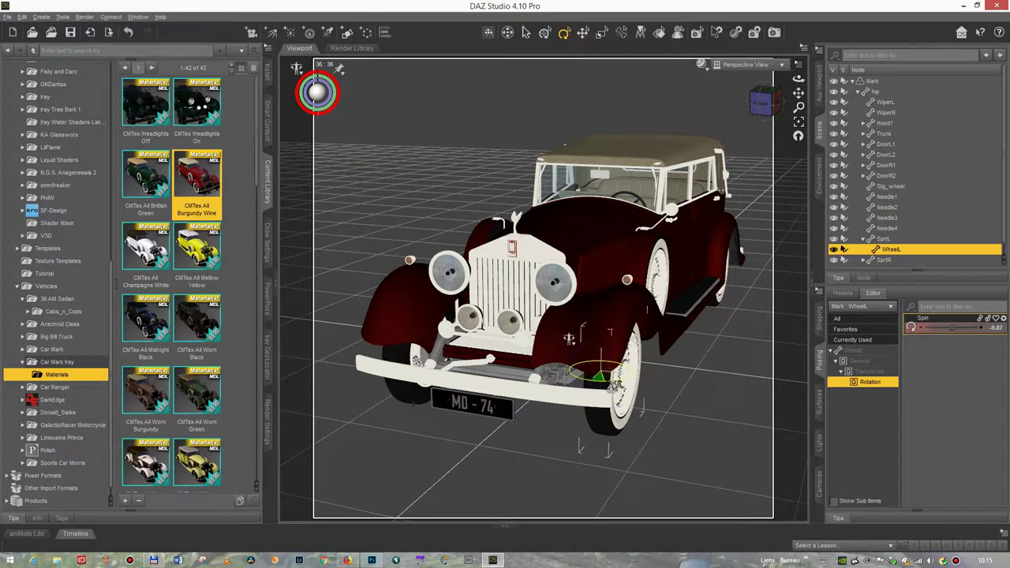
pyautogui.click(619, 387)
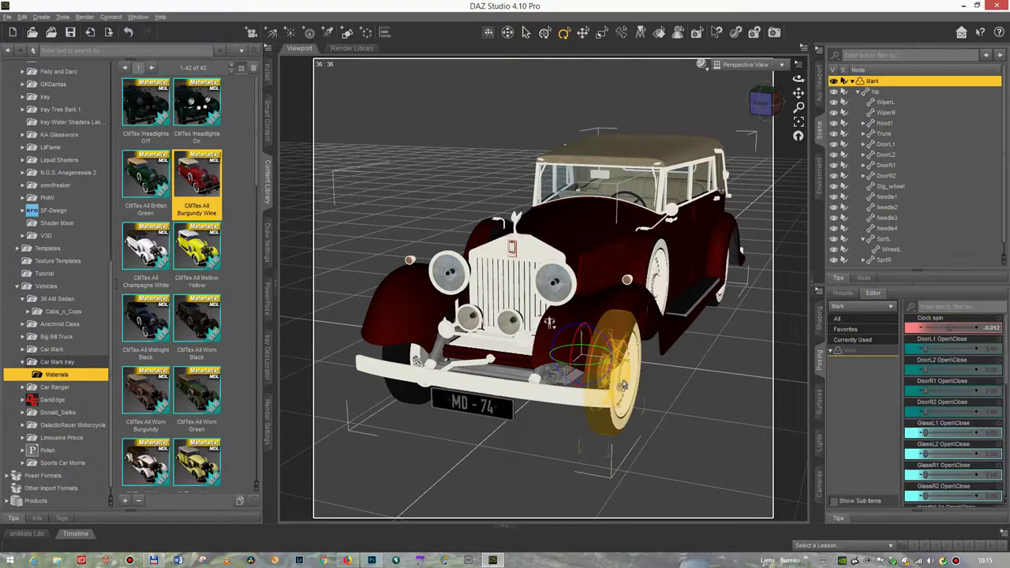
pyautogui.click(621, 388)
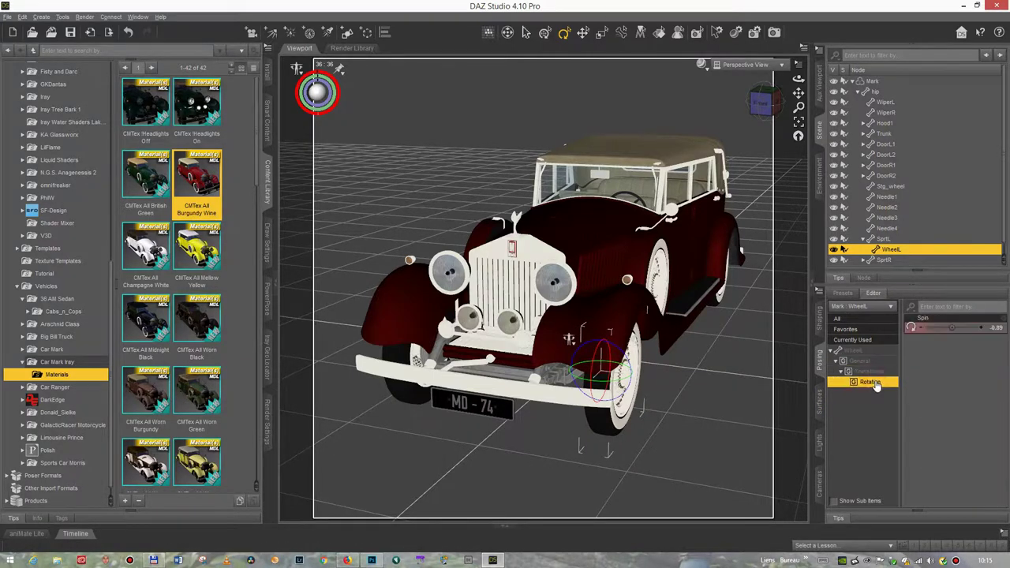
# Try the Hood and HandleR1c Open/Close controls of the whole car and return both to 0.
pyautogui.click(872, 82)
pyautogui.click(873, 415)
pyautogui.scroll(-3, 937, 383)
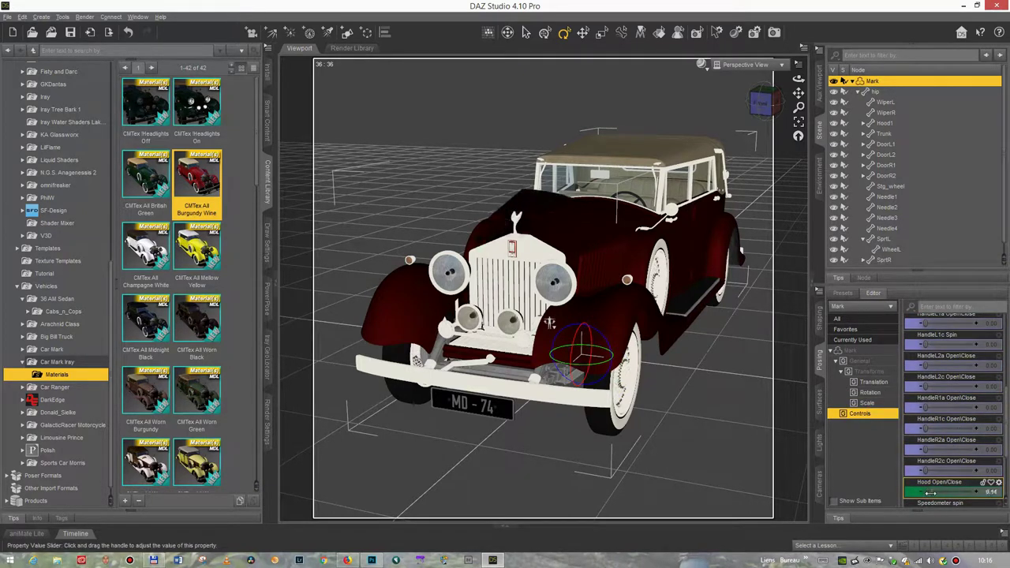
pyautogui.moveTo(937, 471); pyautogui.dragTo(928, 471)
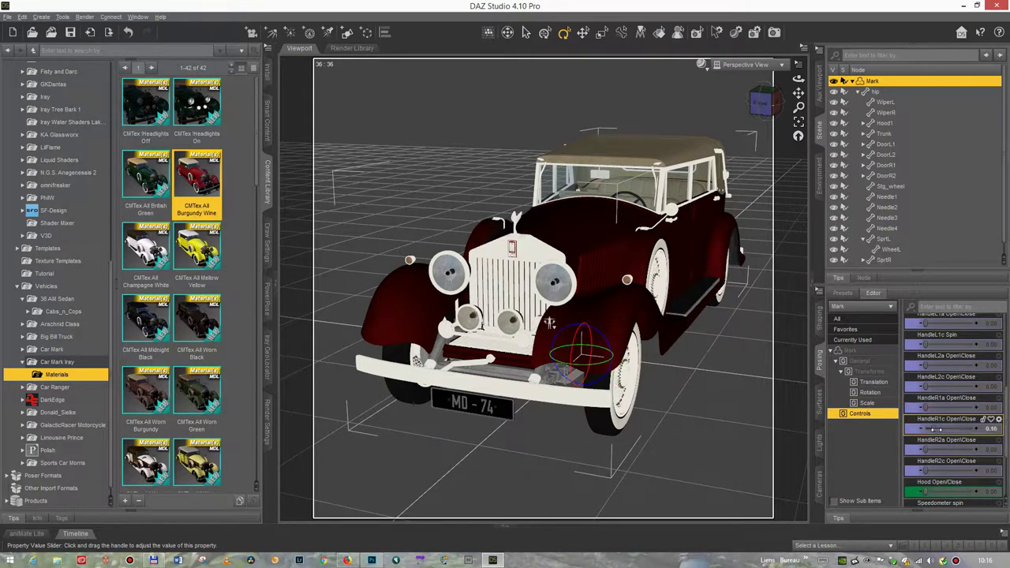
pyautogui.moveTo(936, 428); pyautogui.dragTo(928, 428)
# Set the car's Wheels spin to 0.23, Tachometer spin to 0.49 and Steering wheel turn to 1.00.
pyautogui.scroll(-3, 927, 489)
pyautogui.moveTo(937, 500); pyautogui.dragTo(951, 479)
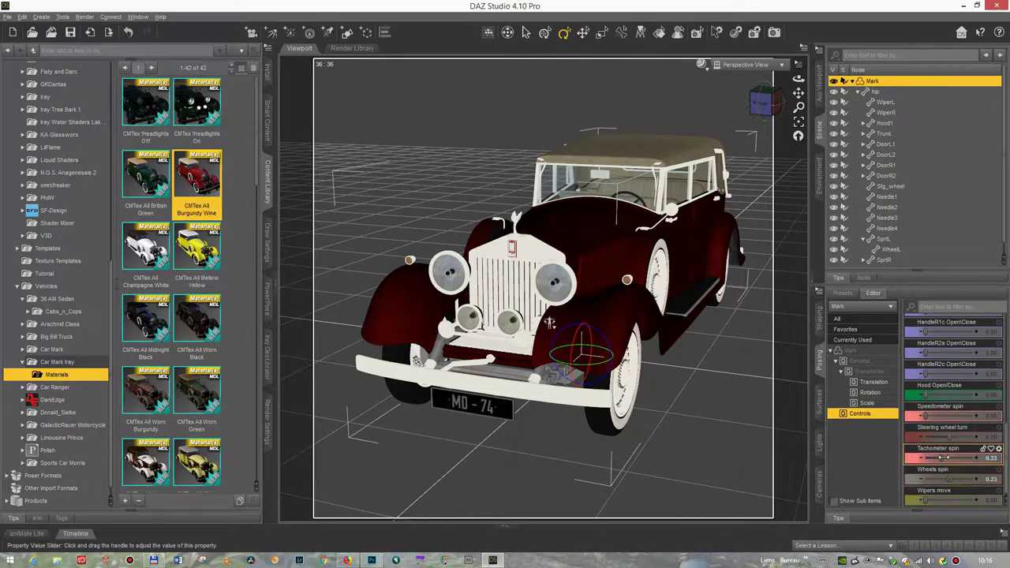
pyautogui.moveTo(949, 437); pyautogui.dragTo(982, 445)
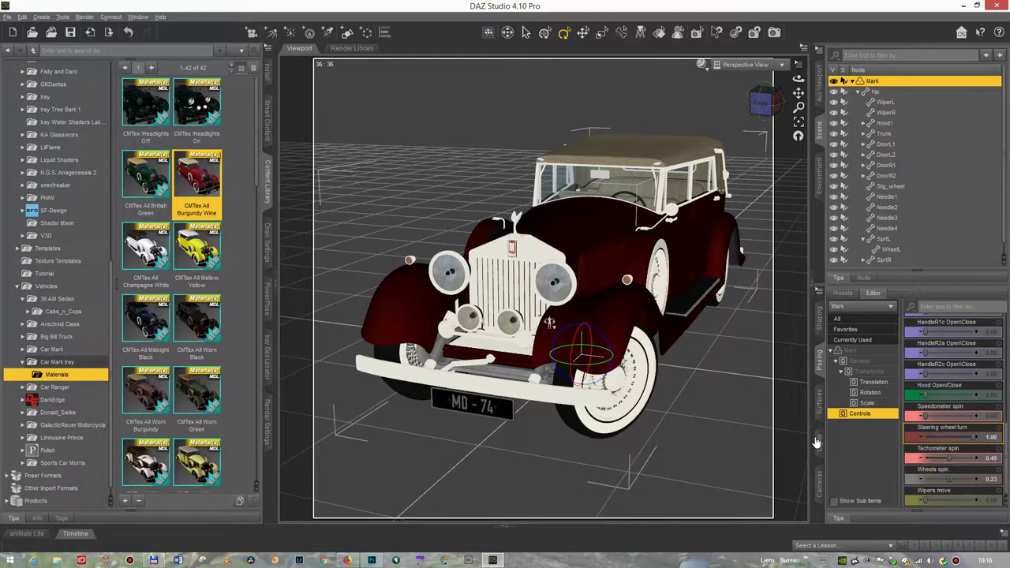
# Save the scene in the Scenes folder as "voiture 1930-1".
pyautogui.click(6, 17)
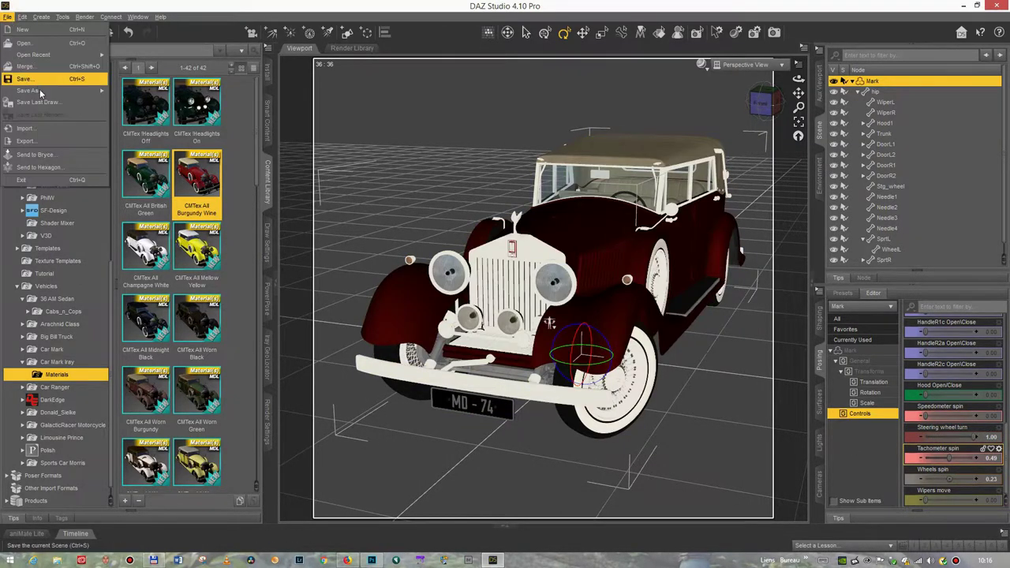
pyautogui.moveTo(48, 90)
pyautogui.click(158, 96)
pyautogui.write('voi')
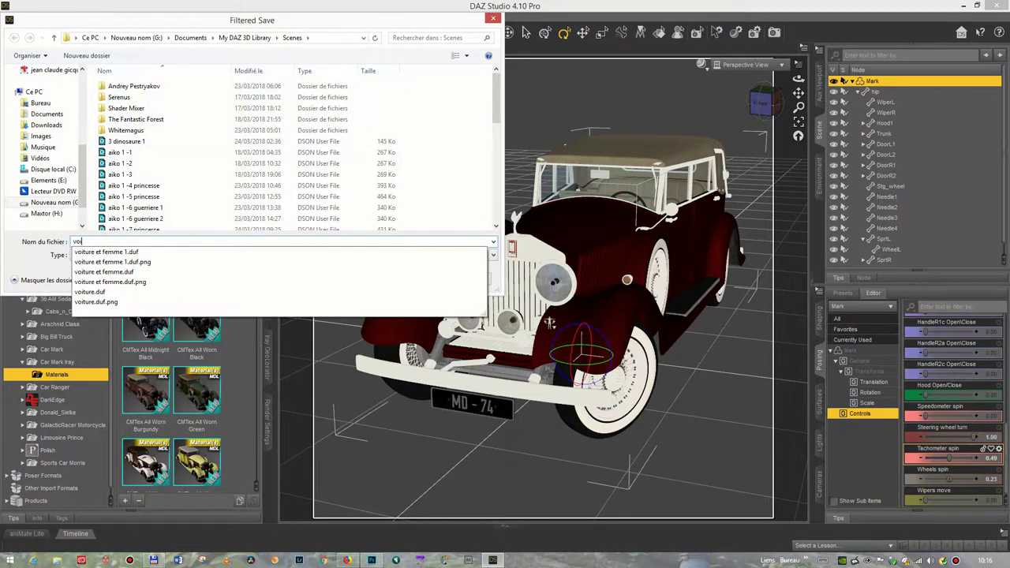
pyautogui.write('ture 1930-1')
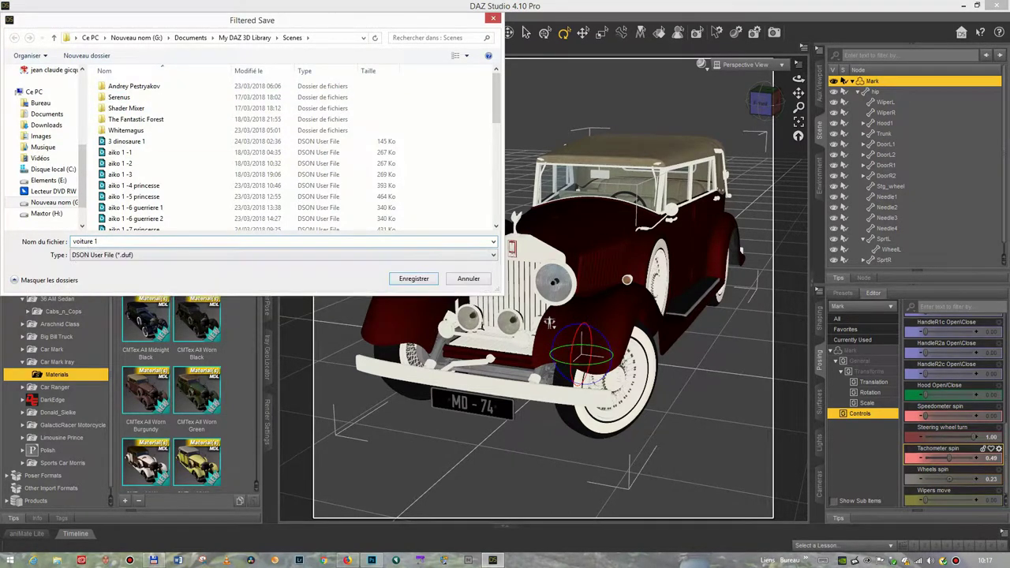
pyautogui.click(413, 279)
# Apply the CMTex Worn Interior Black and CMTex Worn Roof Black material presets to the car.
pyautogui.scroll(-5, 201, 263)
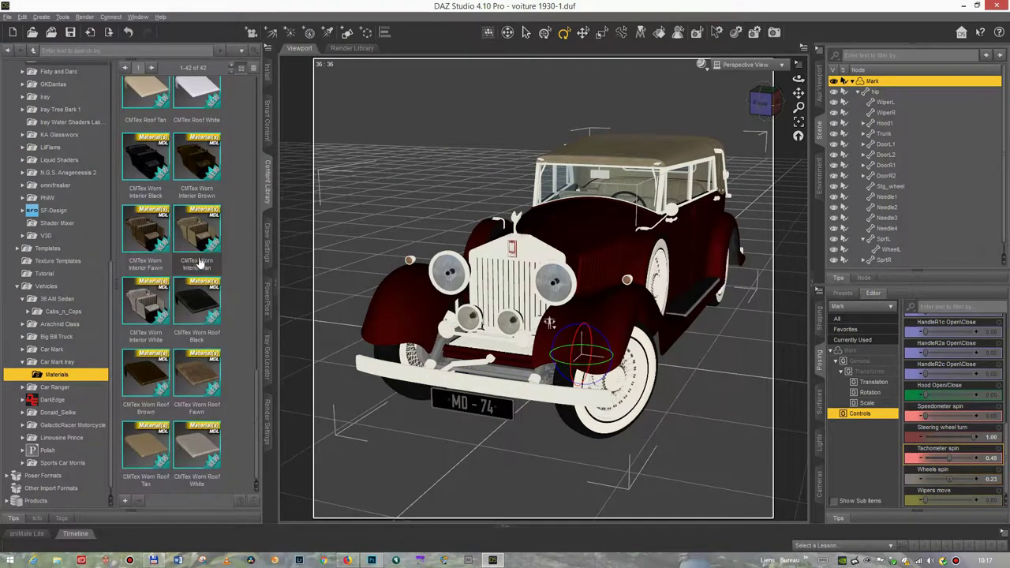
pyautogui.doubleClick(150, 157)
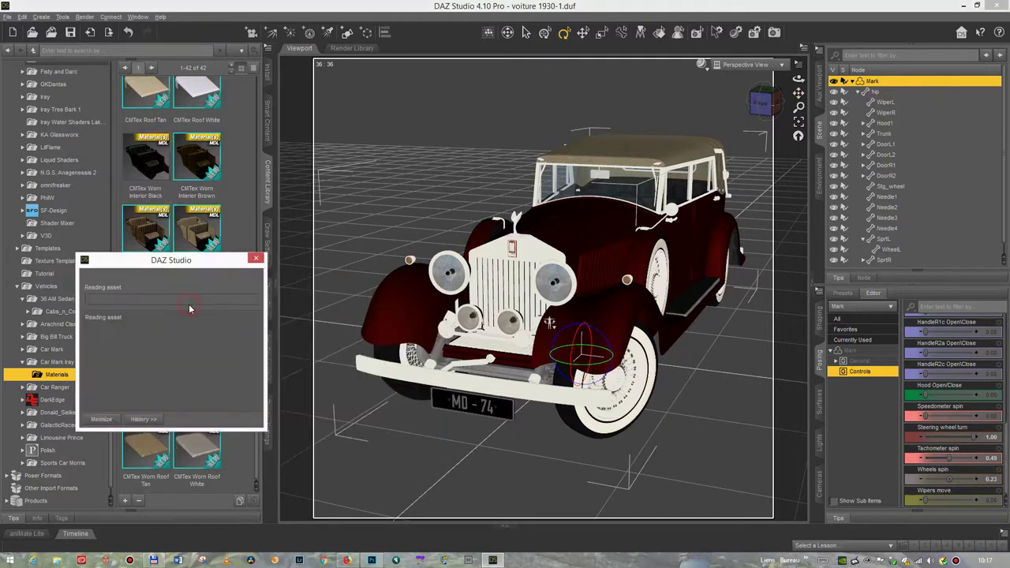
pyautogui.scroll(5, 166, 284)
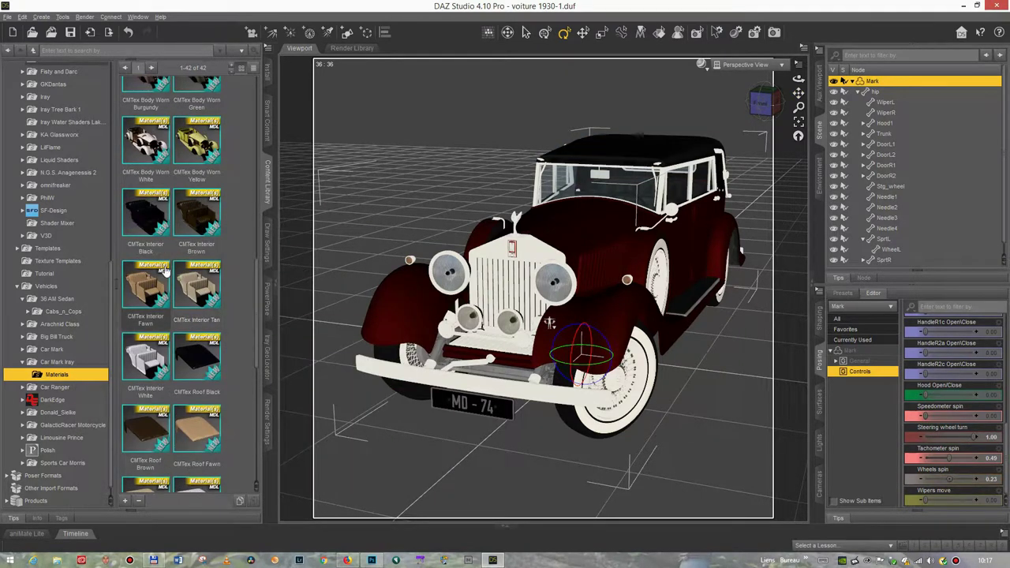
pyautogui.doubleClick(163, 273)
pyautogui.moveTo(158, 279)
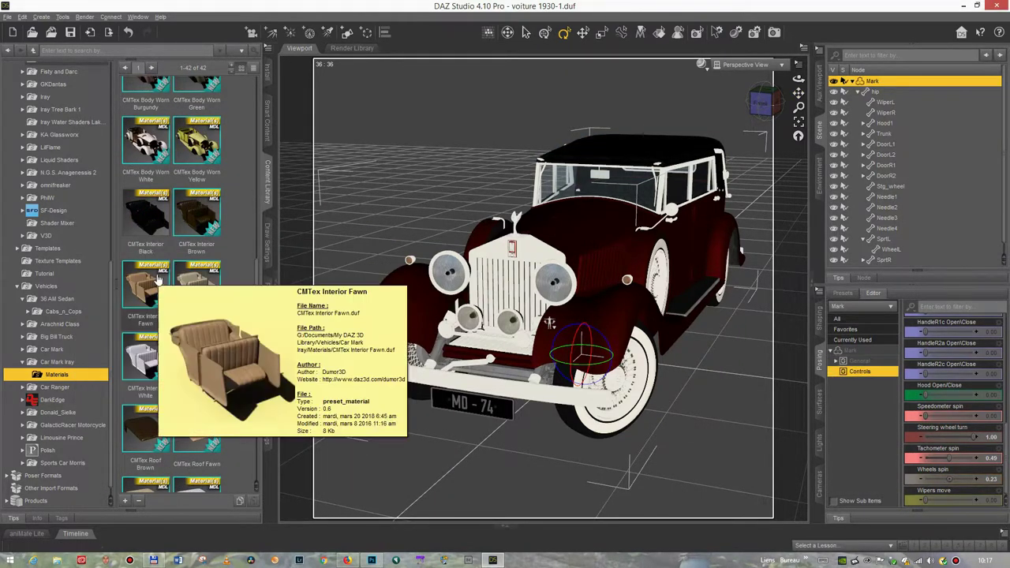
pyautogui.scroll(6, 162, 276)
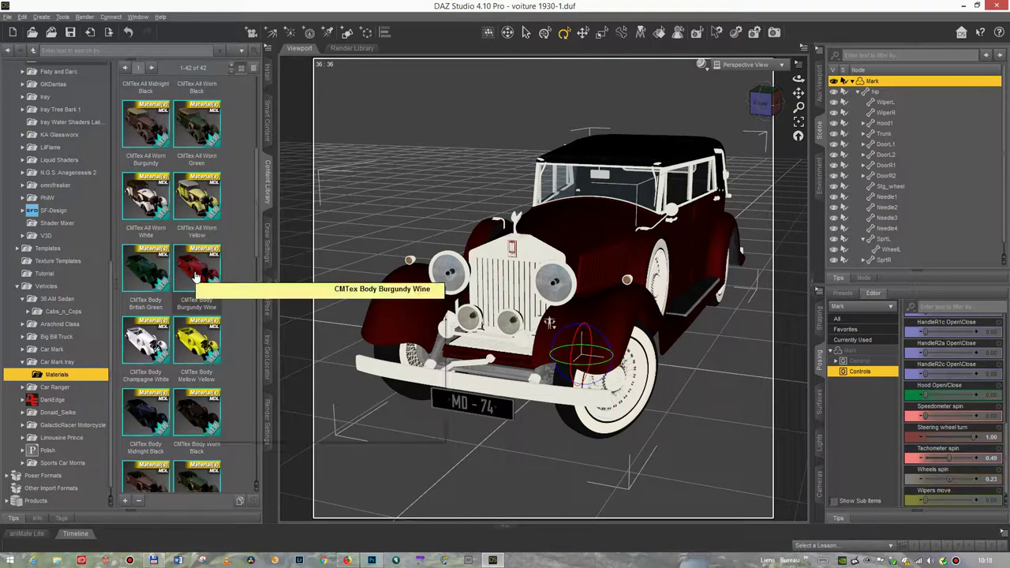
pyautogui.scroll(4, 195, 276)
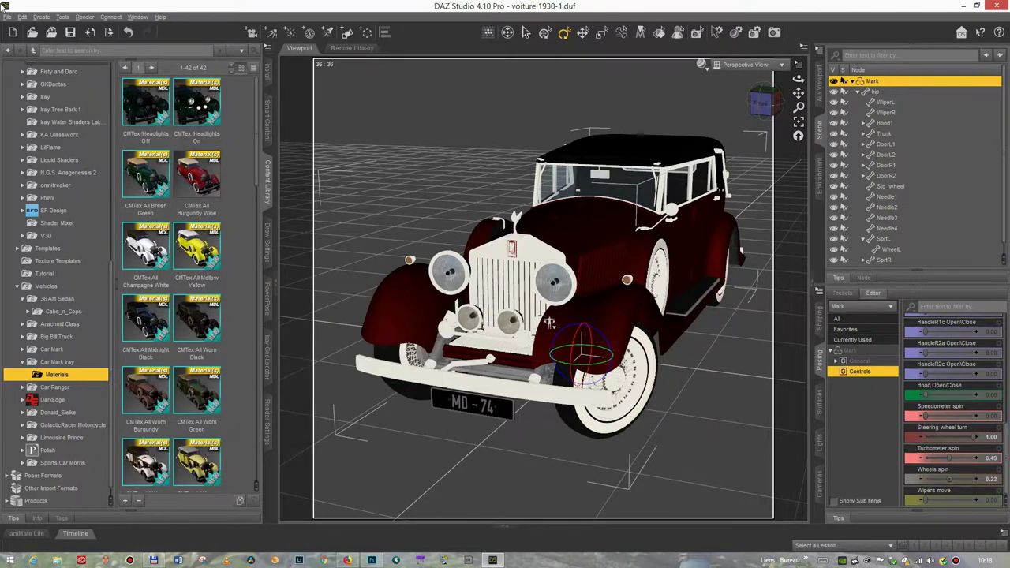
pyautogui.click(7, 17)
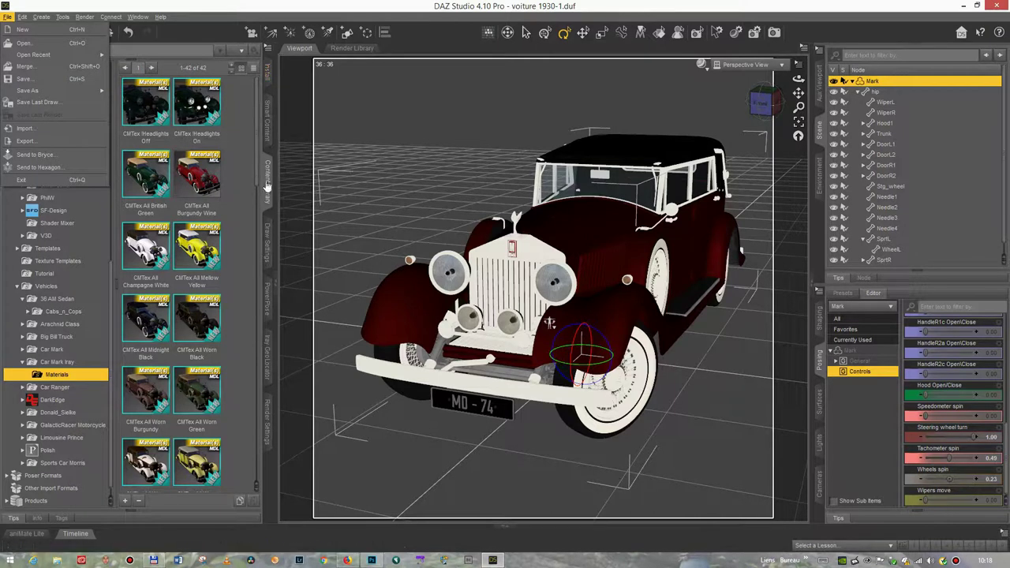
pyautogui.click(372, 156)
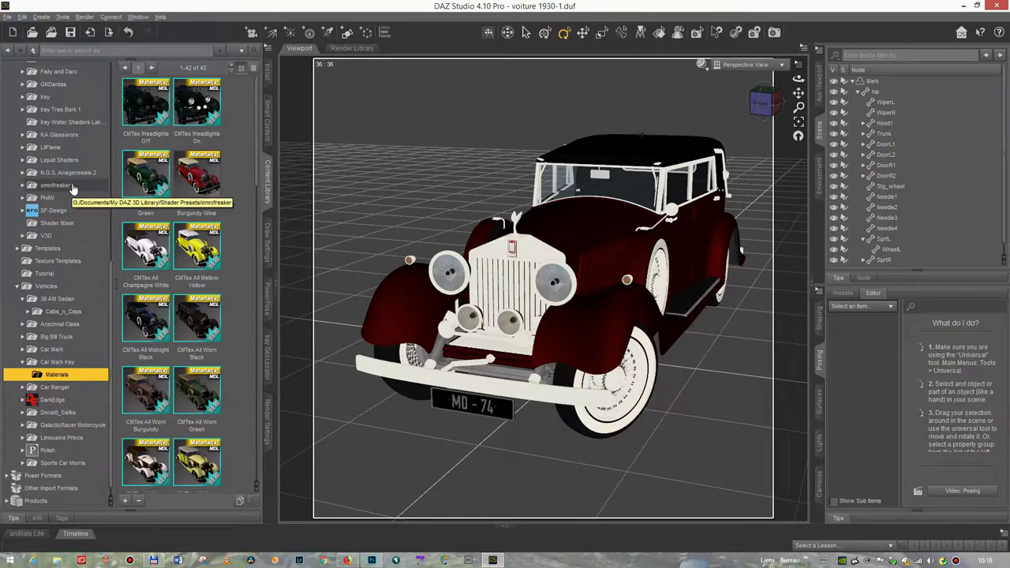
# Browse the Environments library for a setting, checking folders from Abandoned District and Enchanted Ballroom to Gazebo, Garden and Highlands Temple.
pyautogui.scroll(10, 74, 185)
pyautogui.click(47, 157)
pyautogui.click(17, 157)
pyautogui.click(61, 172)
pyautogui.click(62, 183)
pyautogui.click(63, 197)
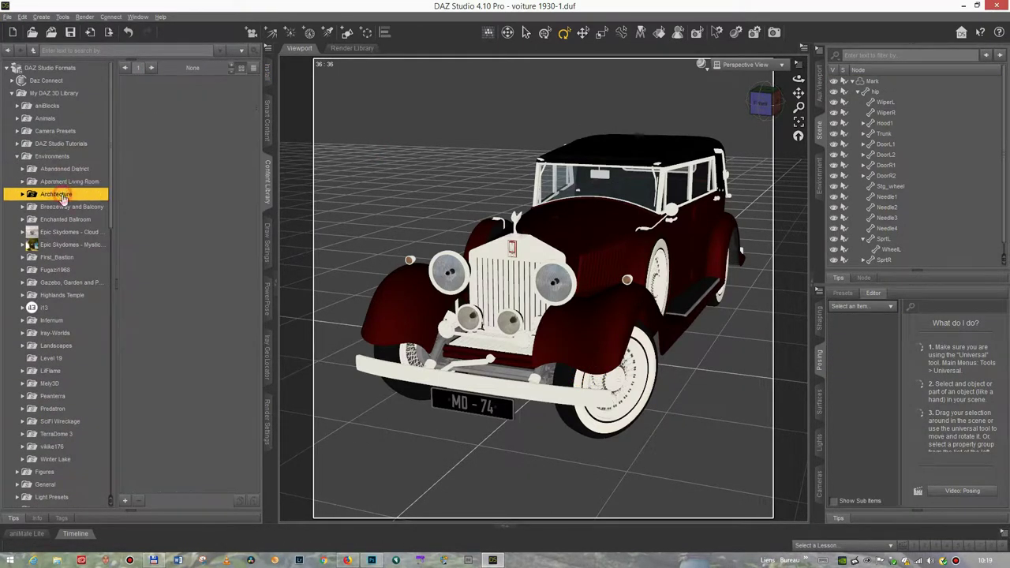
pyautogui.doubleClick(65, 219)
pyautogui.click(48, 244)
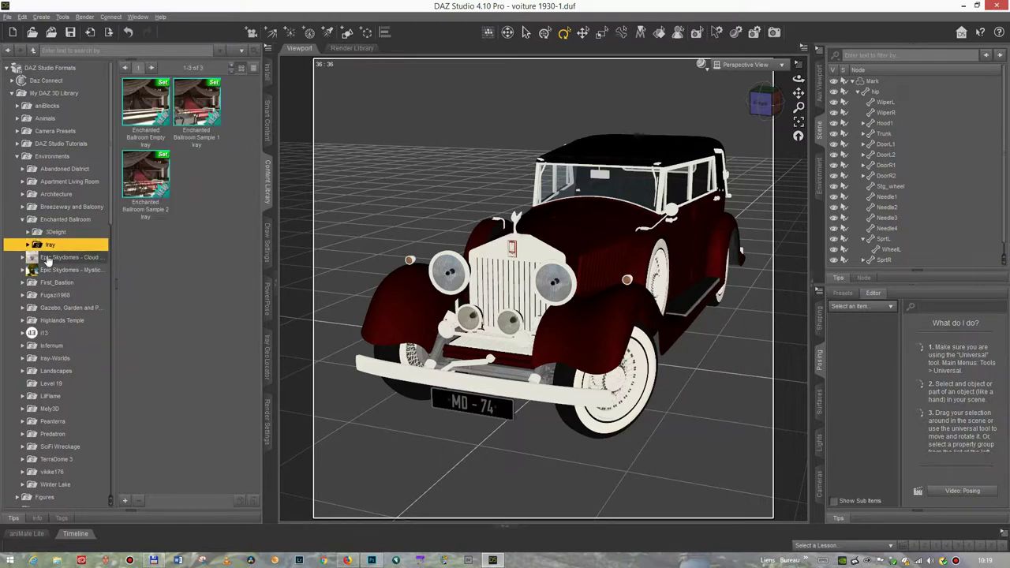
pyautogui.click(65, 257)
pyautogui.click(57, 282)
pyautogui.click(63, 308)
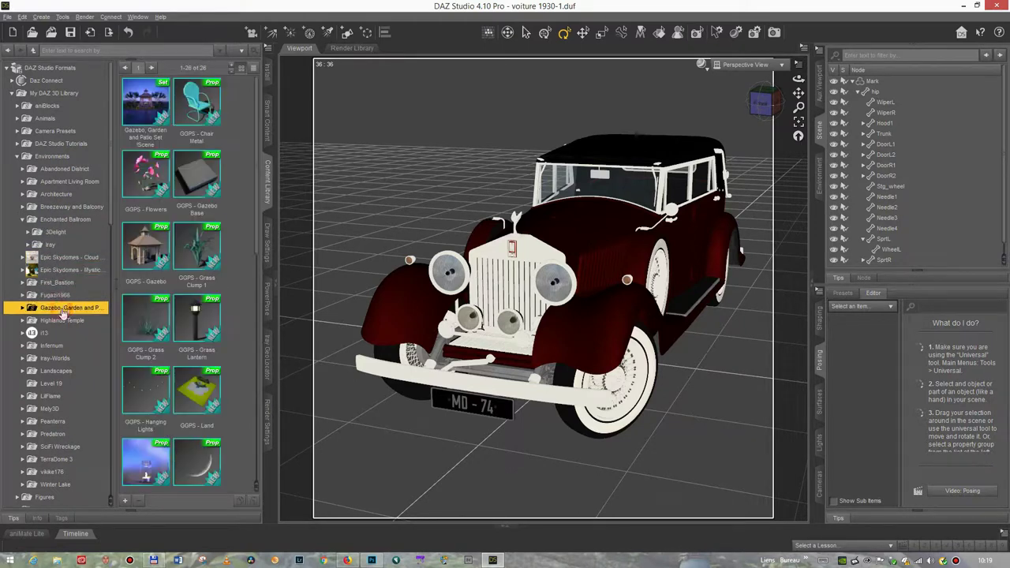
pyautogui.scroll(-6, 68, 305)
pyautogui.click(63, 79)
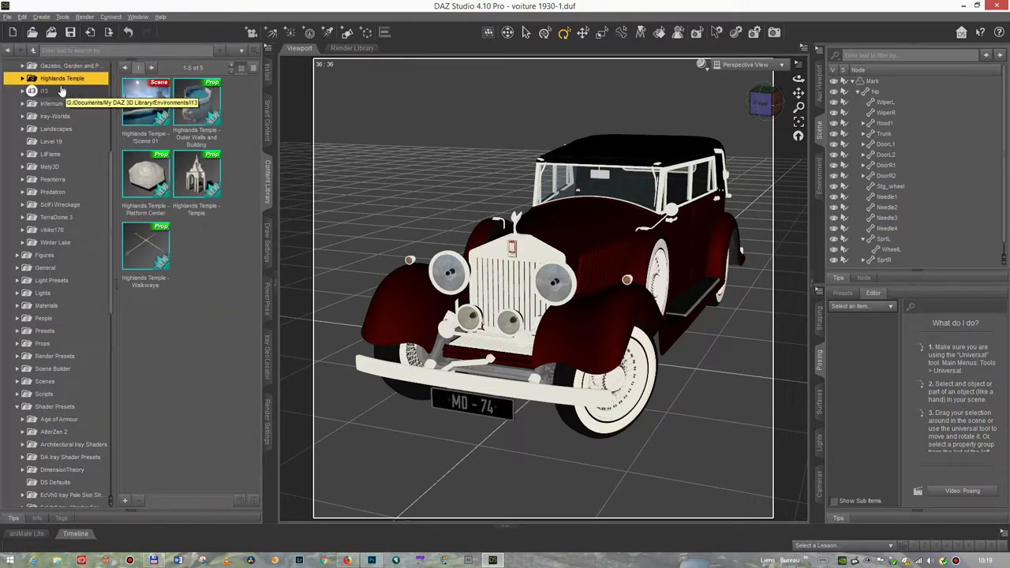
# Check the i13 Dreams, Infernum and Iray-Worlds environment folders for a suitable setting for the car.
pyautogui.click(24, 91)
pyautogui.click(59, 105)
pyautogui.click(23, 91)
pyautogui.click(48, 105)
pyautogui.click(28, 105)
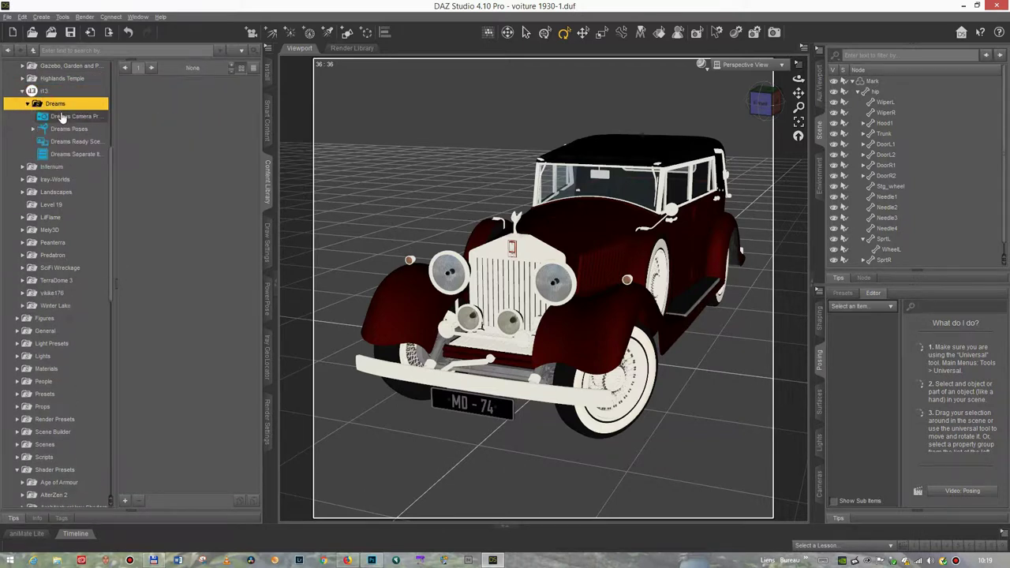
pyautogui.click(61, 117)
pyautogui.click(23, 91)
pyautogui.click(50, 117)
pyautogui.click(23, 117)
pyautogui.click(52, 143)
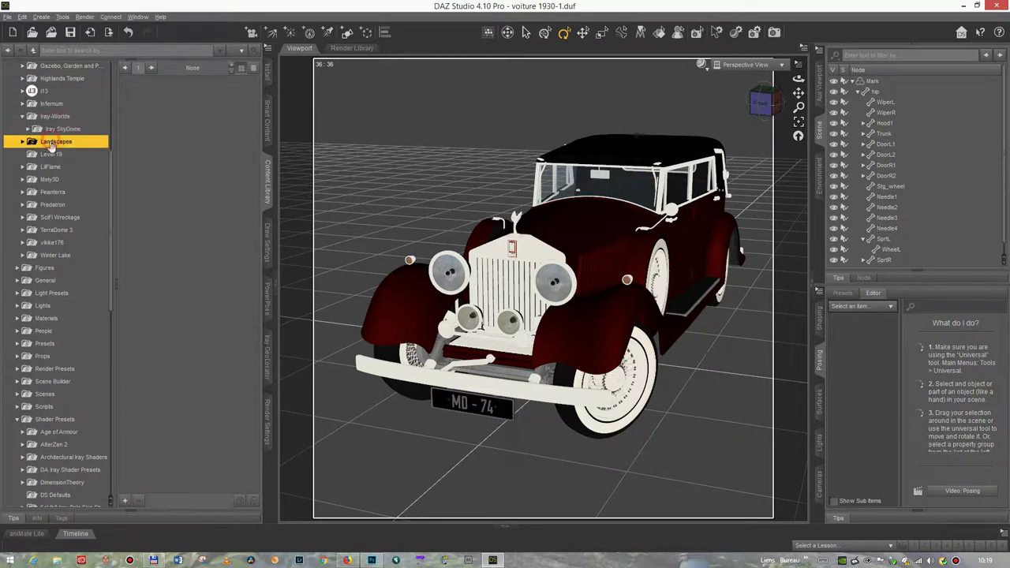
# Load the Environment set from the Scenes folder of Landscapes' Millenium Enviroment around the car.
pyautogui.click(23, 142)
pyautogui.click(58, 156)
pyautogui.click(57, 155)
pyautogui.click(62, 167)
pyautogui.doubleClick(66, 179)
pyautogui.click(68, 204)
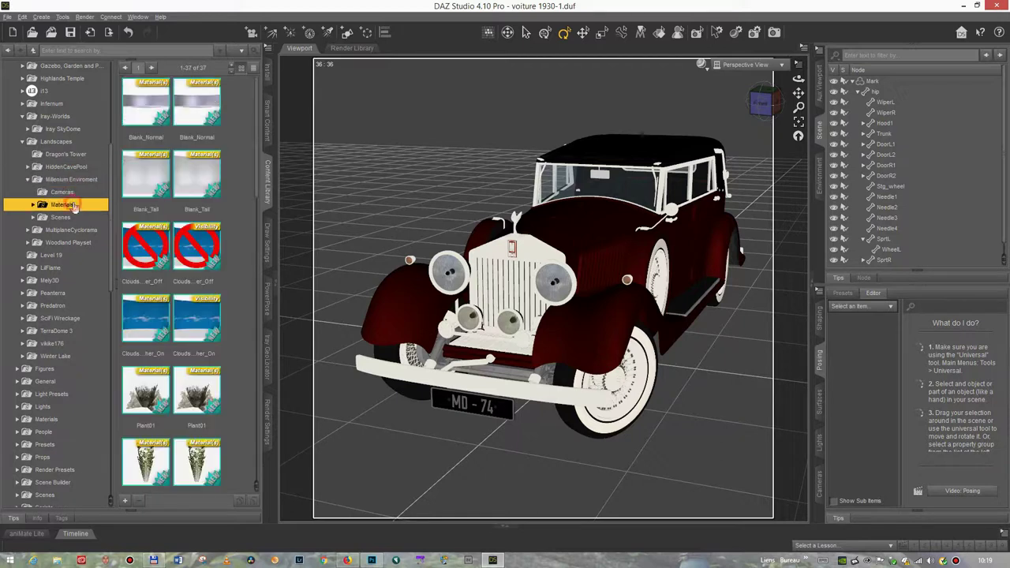
pyautogui.click(75, 218)
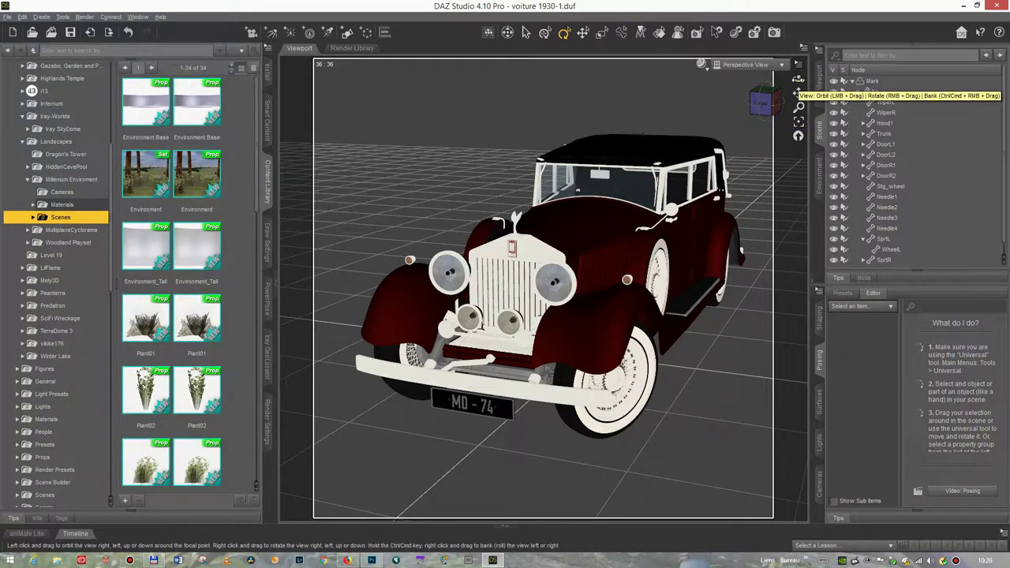
pyautogui.moveTo(798, 80); pyautogui.dragTo(796, 72)
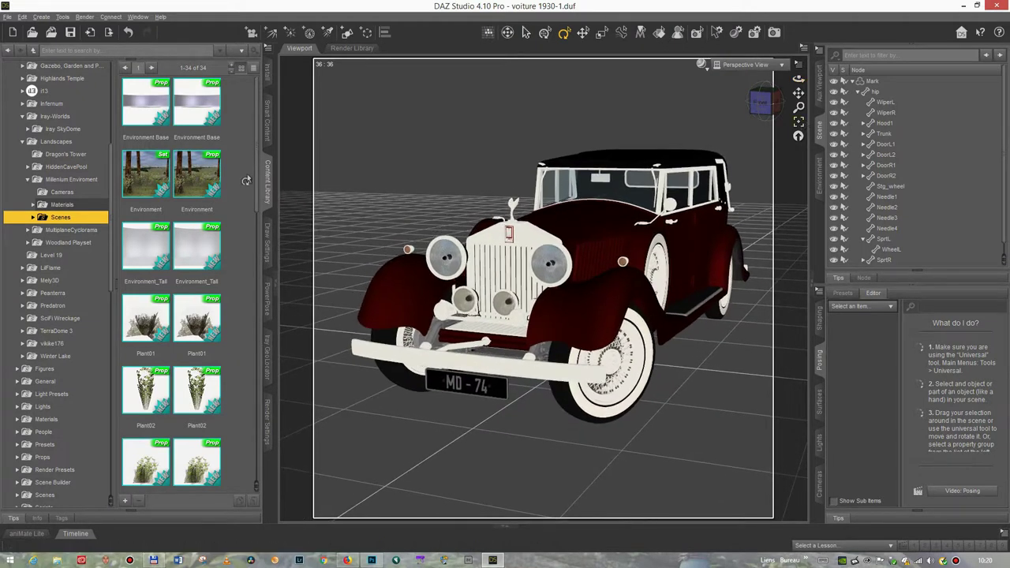
pyautogui.doubleClick(146, 175)
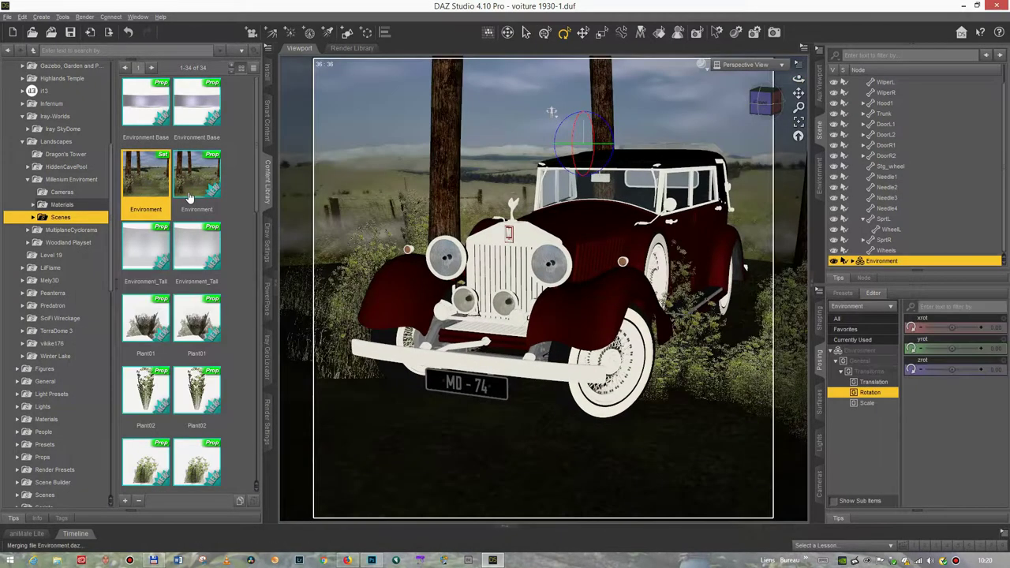
# Move the plants08_3 and plants09_2 props outward to either side, clear of the car.
pyautogui.click(782, 64)
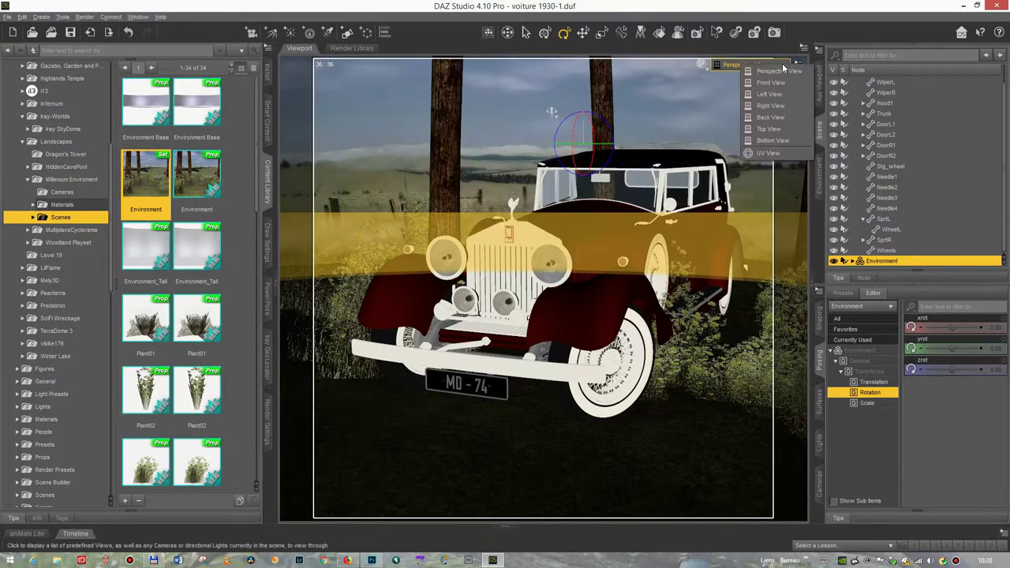
pyautogui.click(686, 359)
pyautogui.click(685, 355)
pyautogui.rightClick(684, 352)
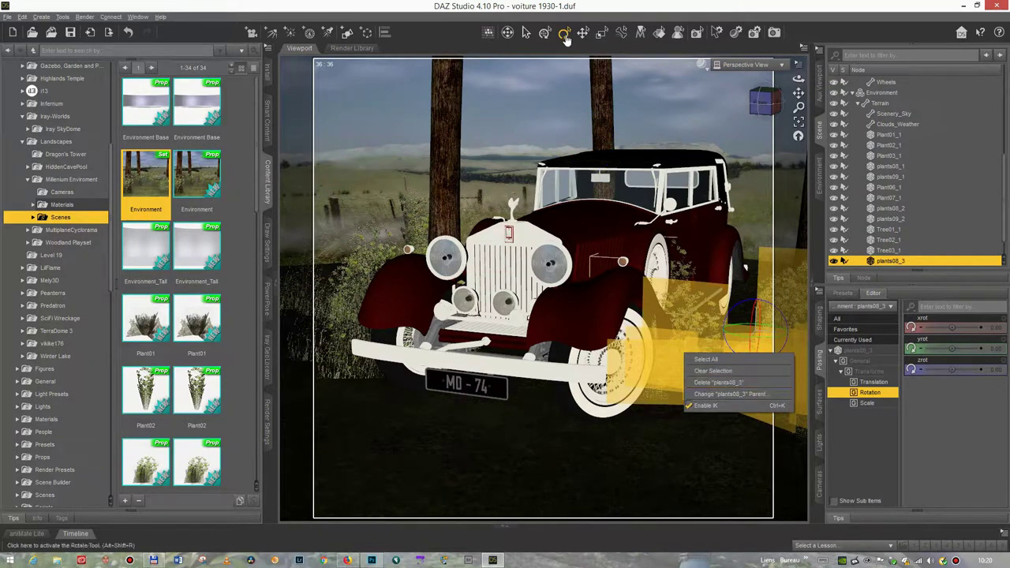
pyautogui.click(583, 32)
pyautogui.scroll(-5, 679, 253)
pyautogui.moveTo(720, 328); pyautogui.dragTo(791, 331)
pyautogui.moveTo(634, 292); pyautogui.dragTo(747, 294)
pyautogui.click(386, 328)
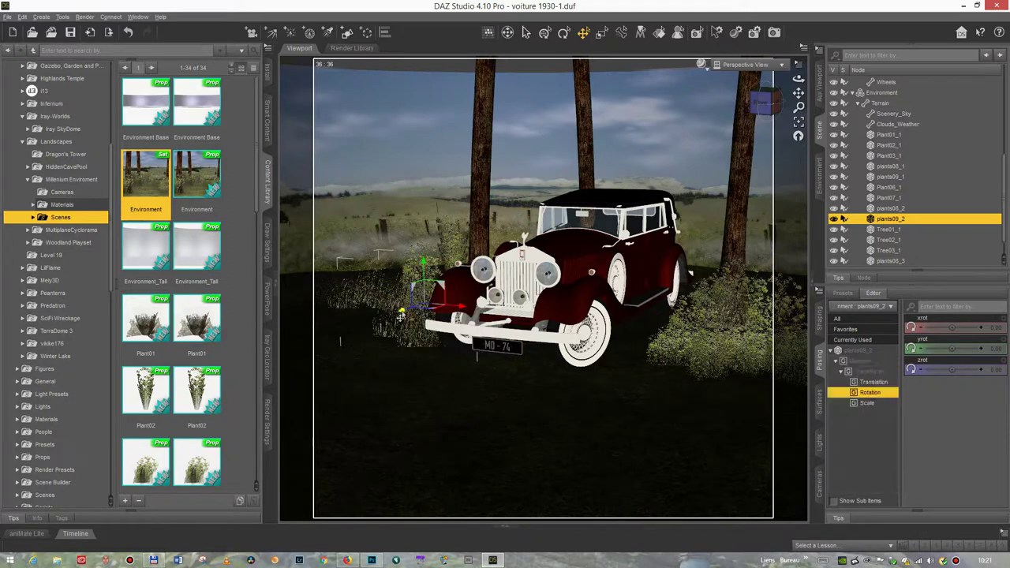
pyautogui.moveTo(401, 315); pyautogui.dragTo(281, 344)
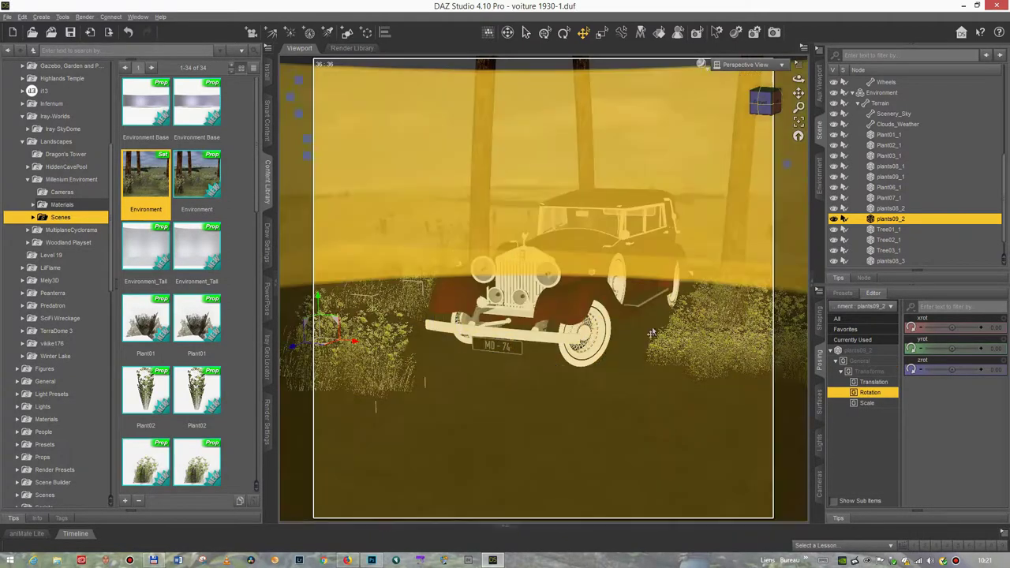
# Preview the car in its landscape with the Iray draw style in the viewport.
pyautogui.scroll(3, 627, 357)
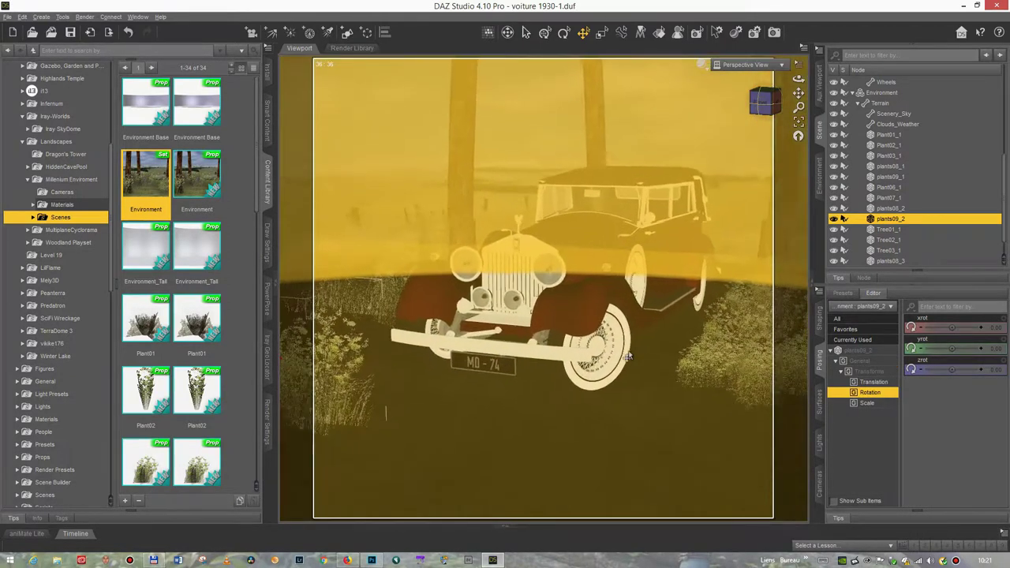
pyautogui.scroll(2, 627, 357)
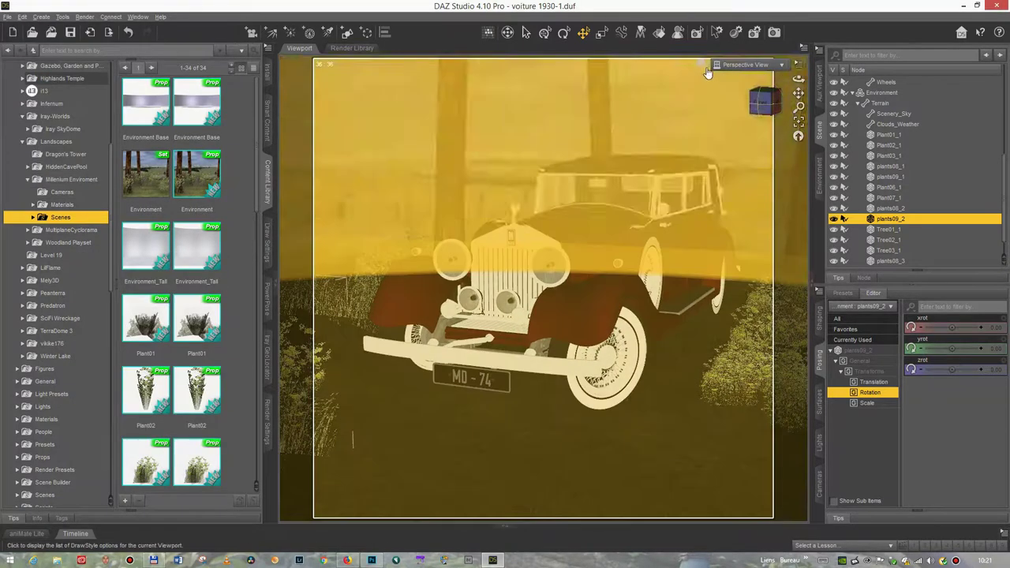
pyautogui.click(699, 64)
pyautogui.click(688, 191)
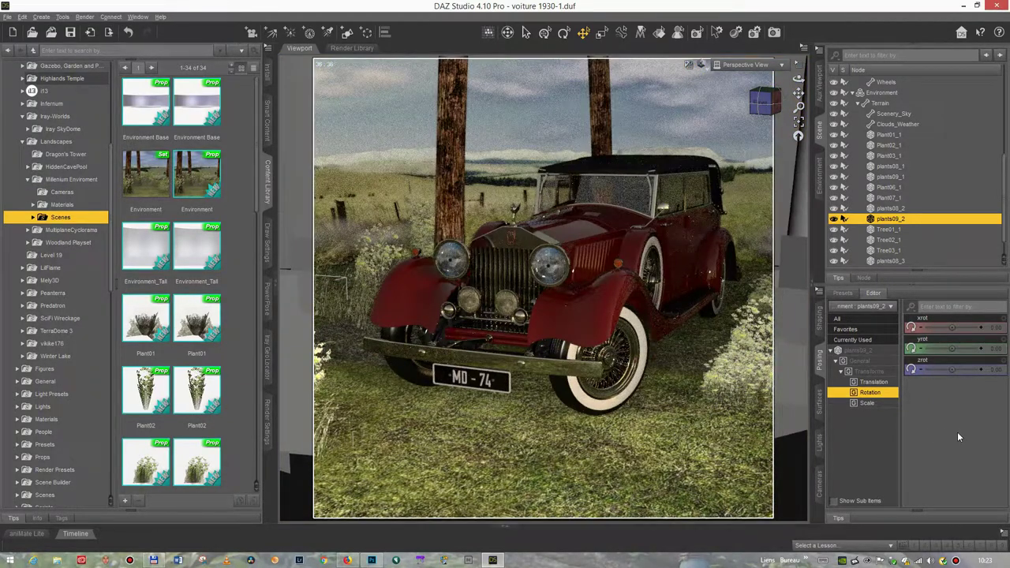
# Return the viewport to the textured preview and shift Tree03_1 sideways behind the car.
pyautogui.click(600, 135)
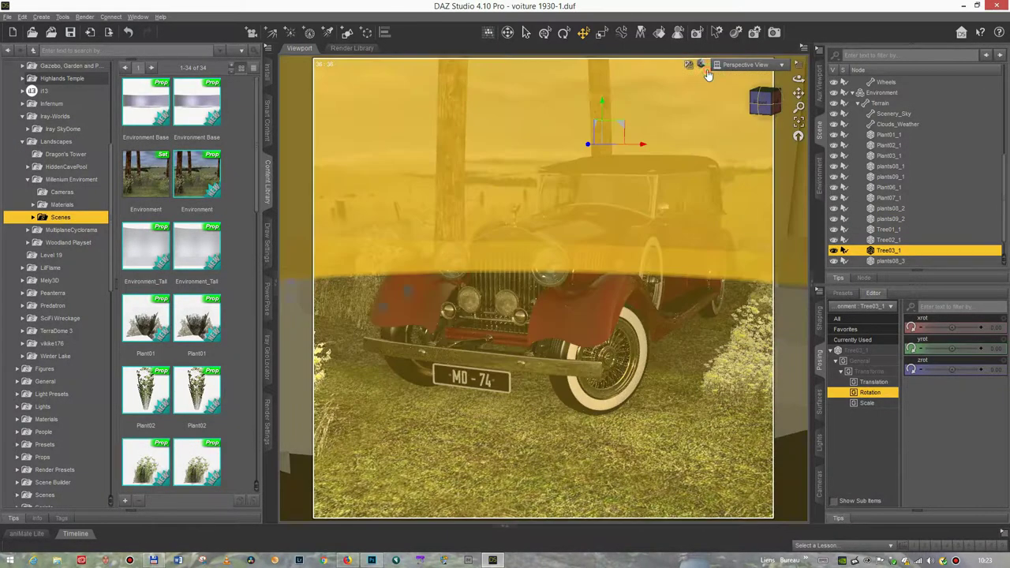
pyautogui.click(701, 64)
pyautogui.click(703, 165)
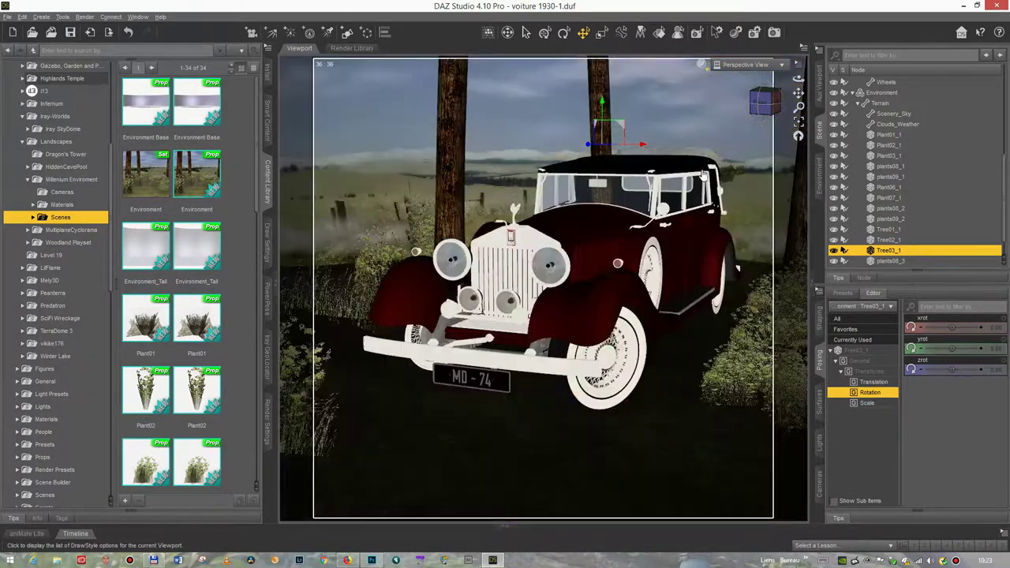
pyautogui.moveTo(586, 150); pyautogui.dragTo(646, 147)
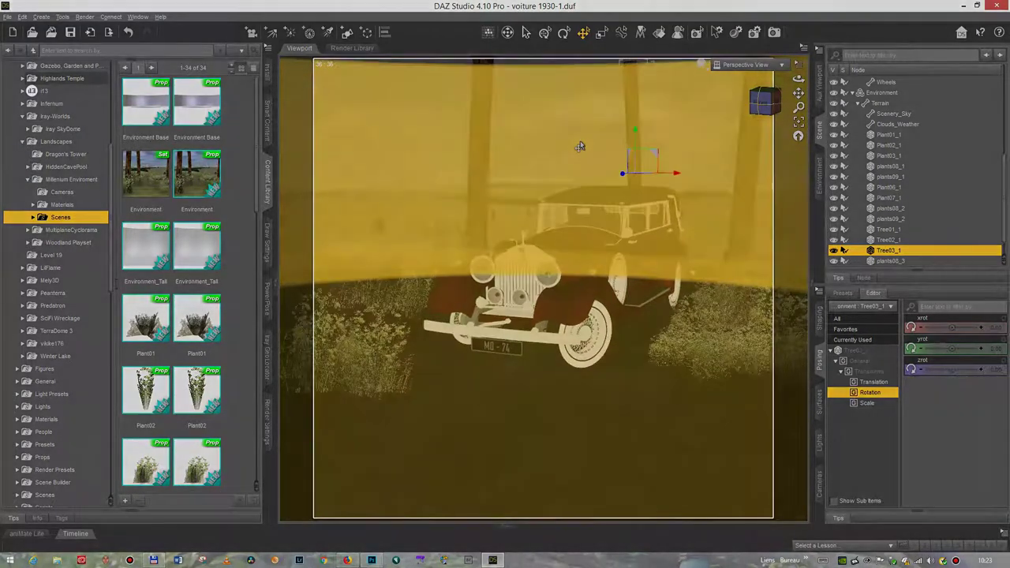